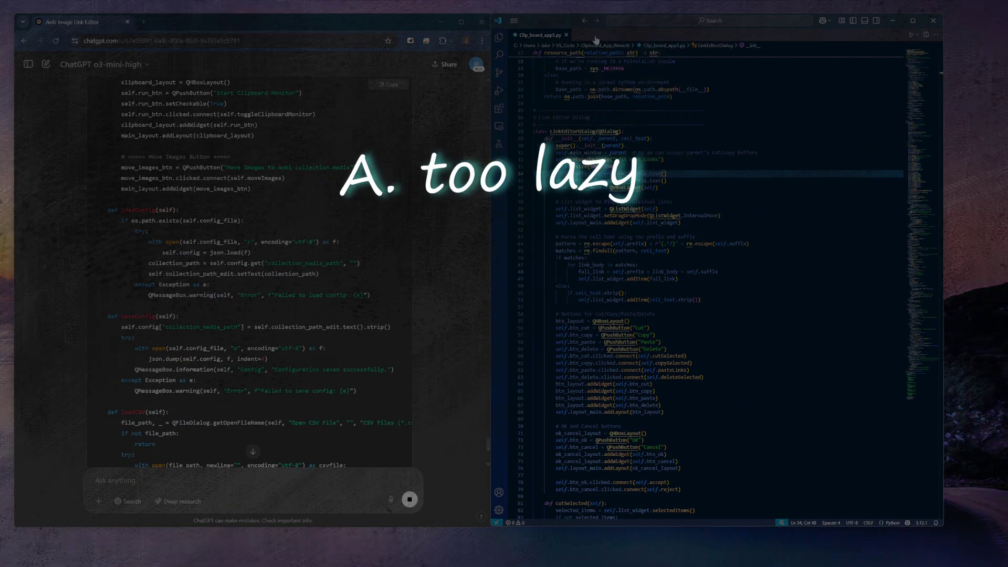
Create a blank file alongside Clip_board_app5.py in the code editor and switch between the two files
key("ctrl+n")
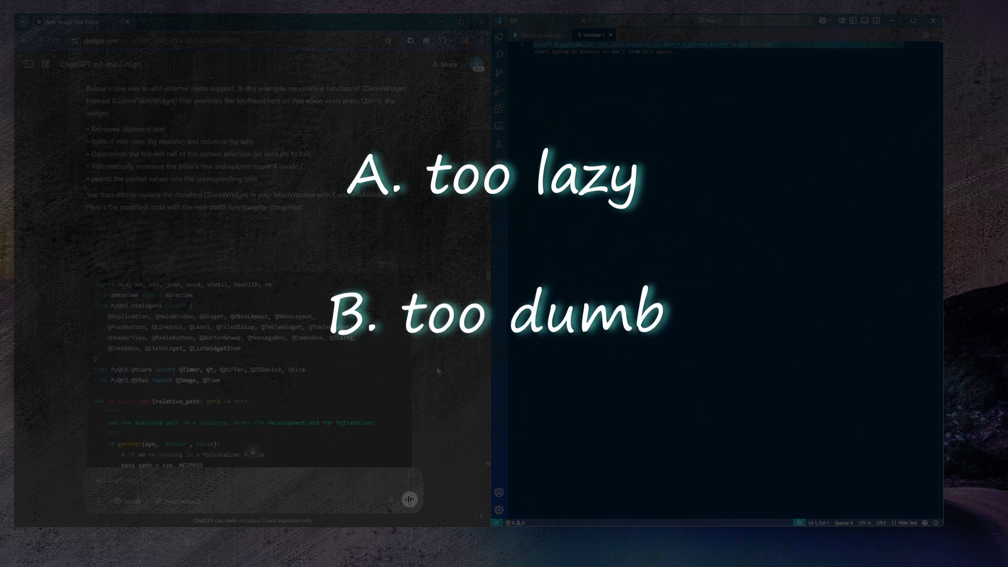
key("ctrl+Tab")
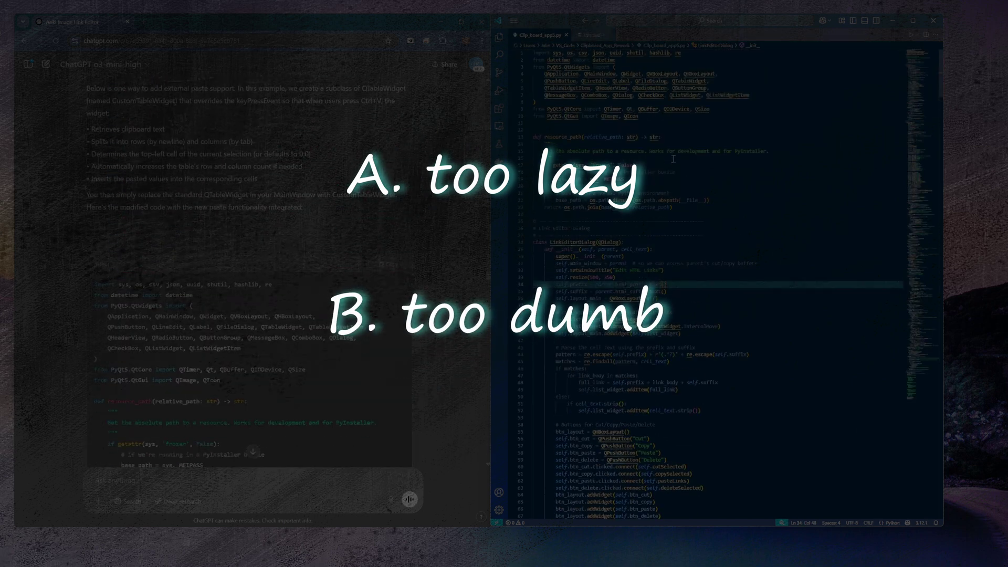
key("ctrl+Tab")
scroll(292, 387, "down", 10)
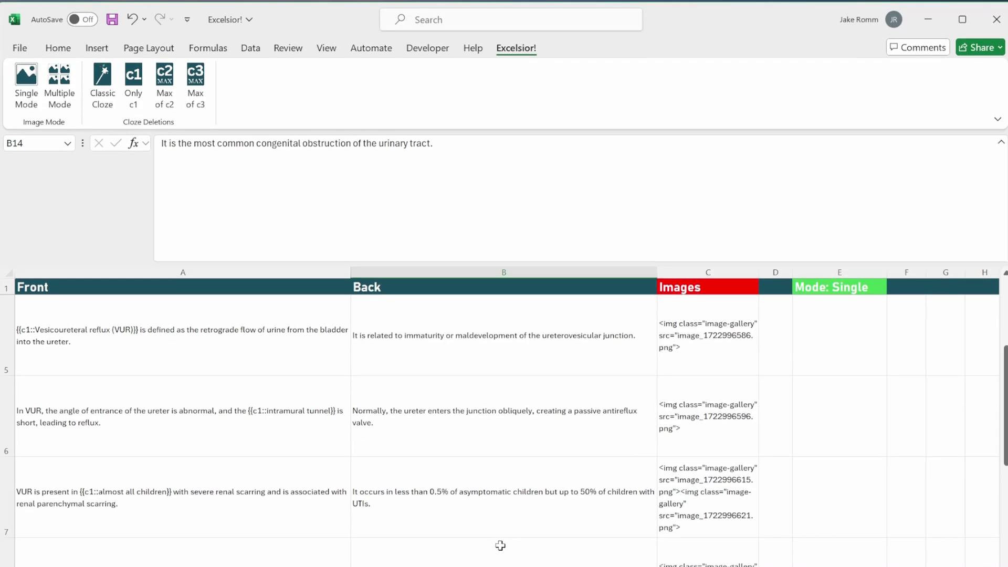
Examine the flashcard spreadsheet's Front, Back and Images columns and the pywin32 project description page
scroll(497, 511, "up", 1)
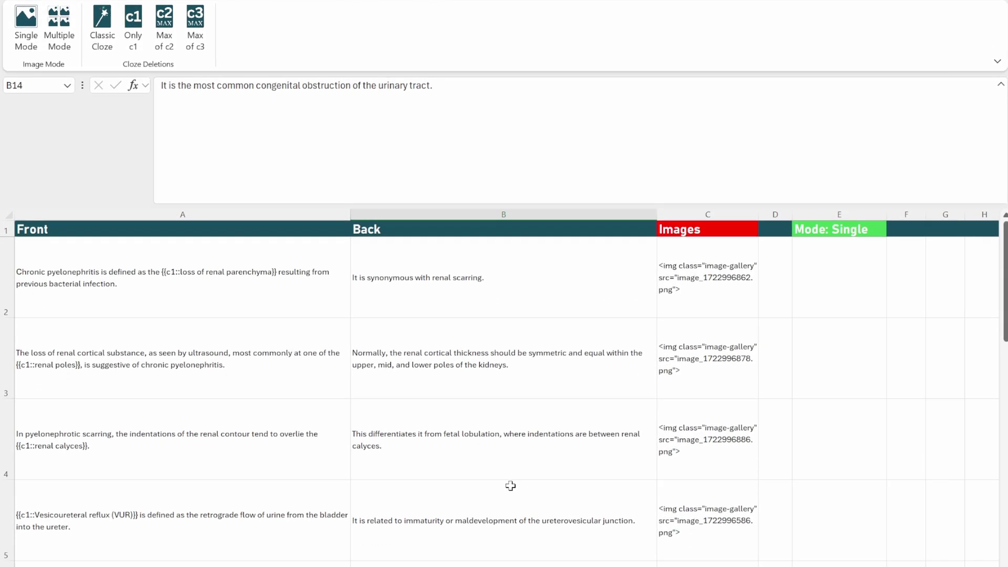
scroll(331, 504, "down", 1)
scroll(480, 431, "down", 1)
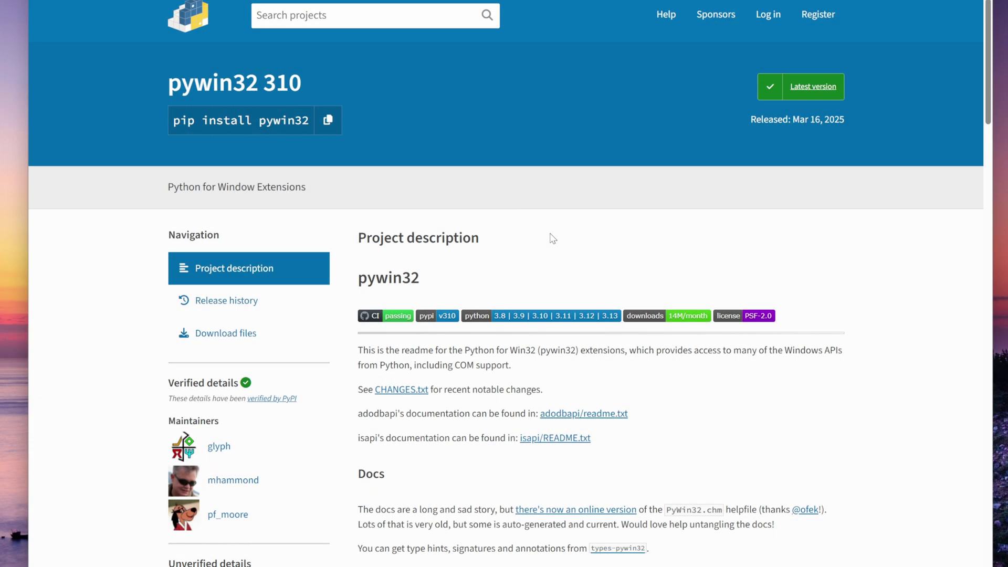
scroll(553, 239, "down", 2)
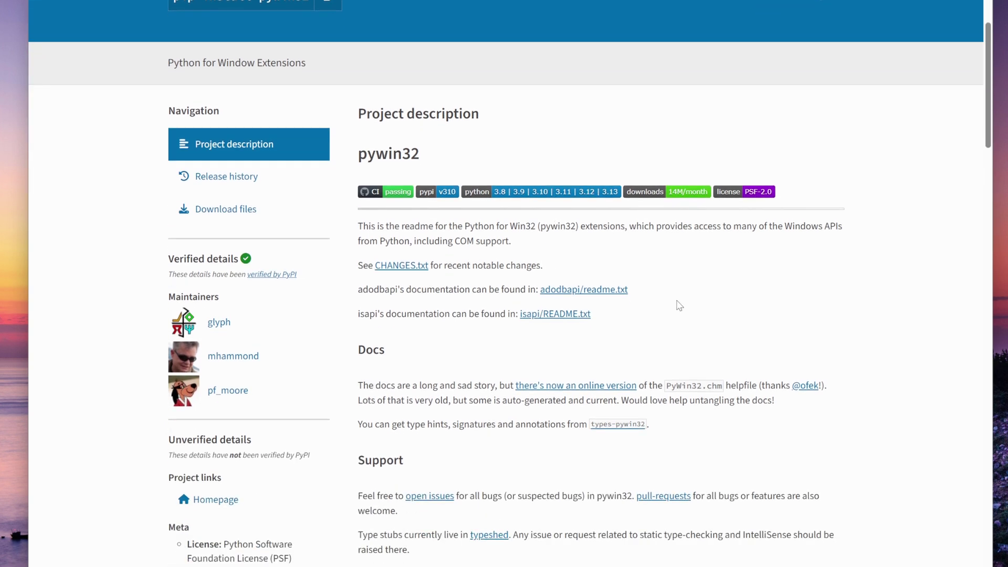
scroll(703, 319, "down", 1)
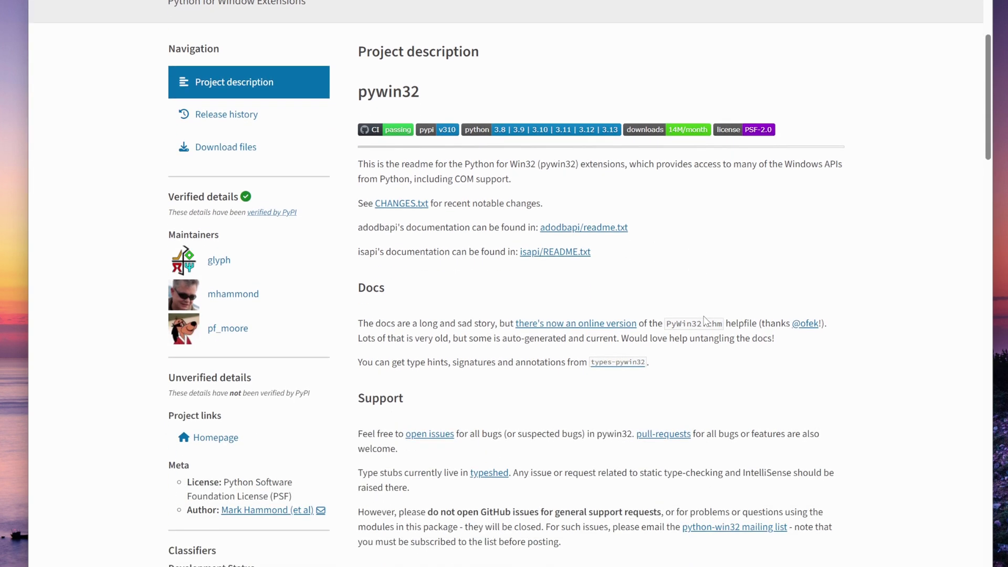
scroll(703, 319, "down", 1)
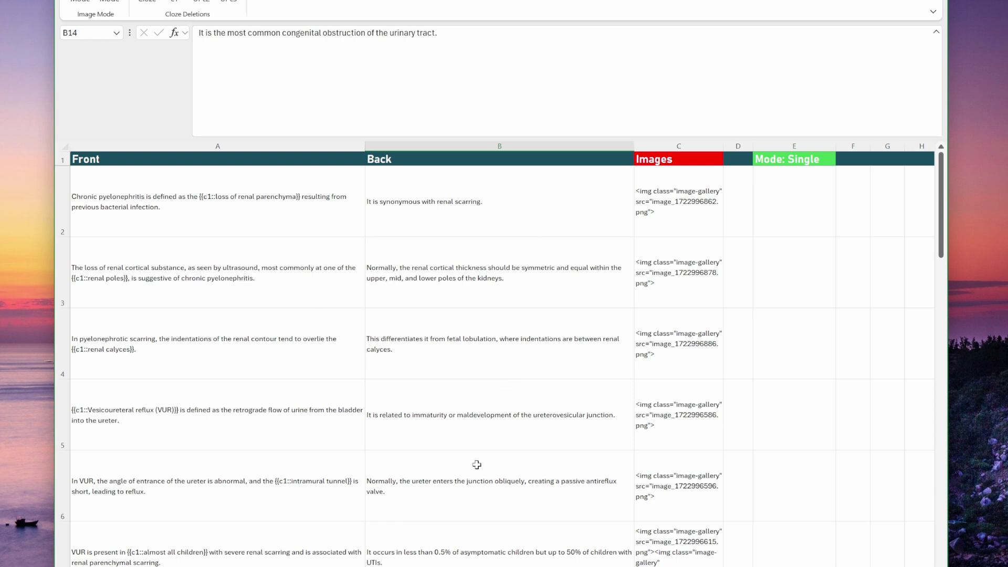
scroll(369, 472, "down", 2)
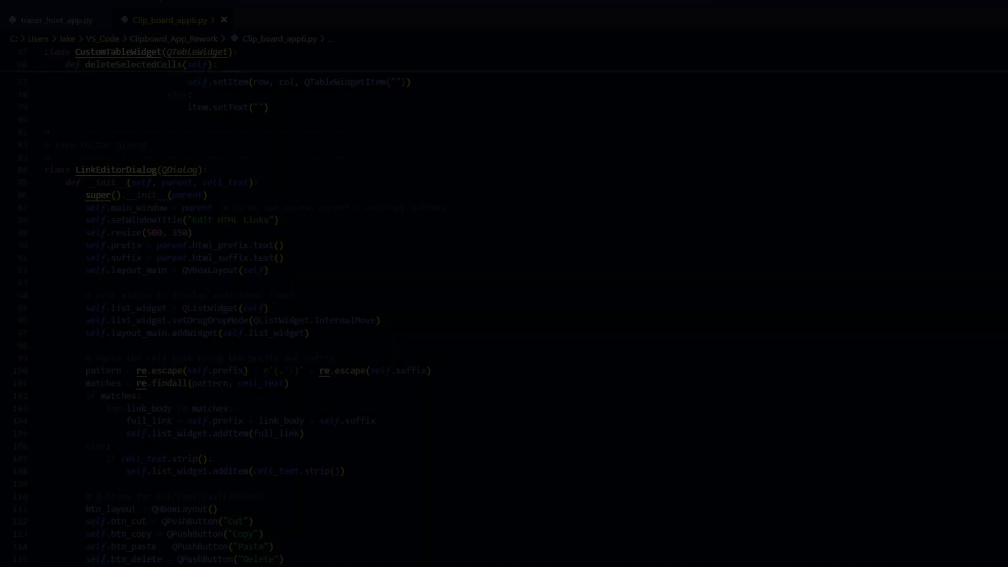
Review the main window layout code in Clip_board_app6.py and switch the ChatGPT model to o3-mini-high
scroll(504, 305, "down", 20)
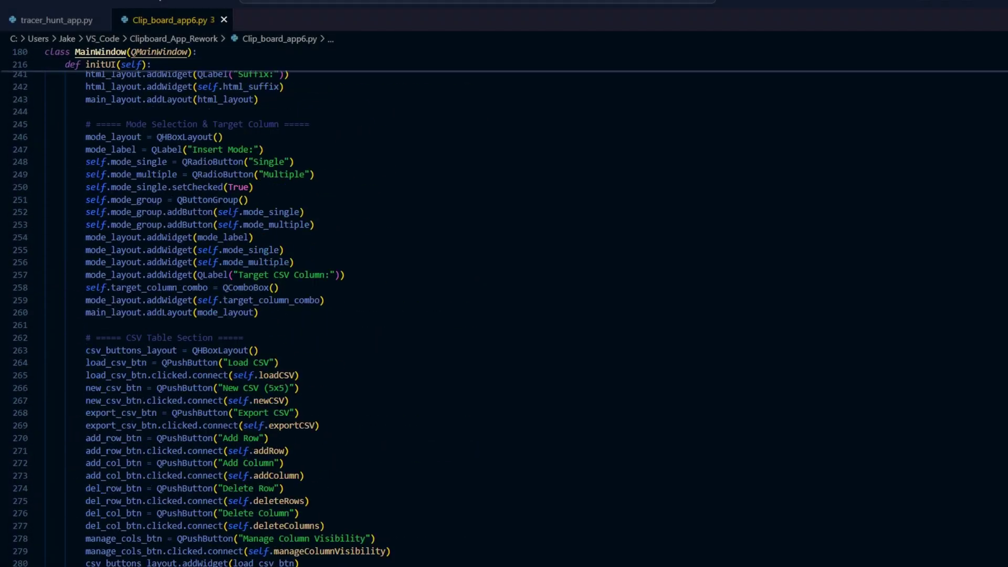
scroll(504, 305, "down", 15)
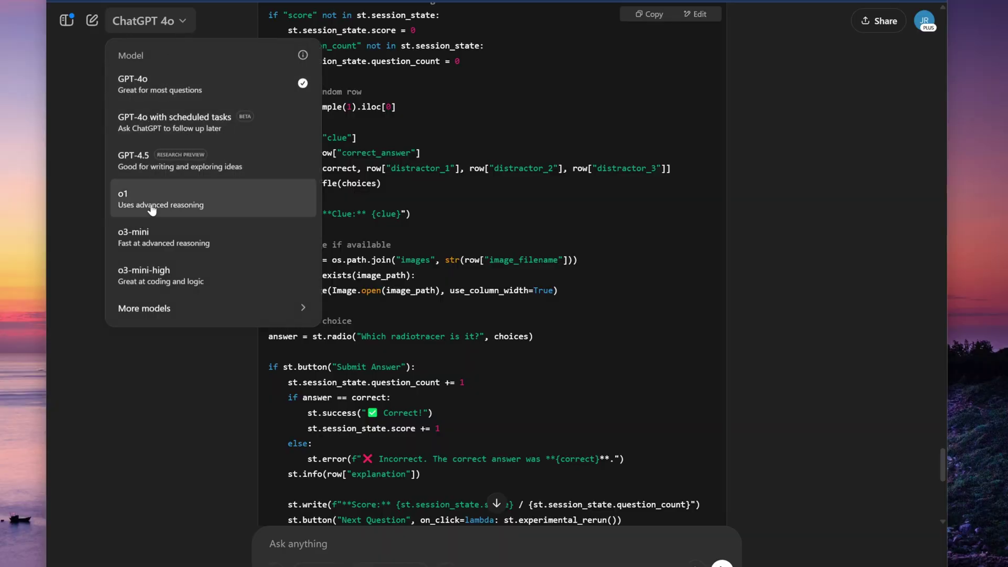
left_click(151, 279)
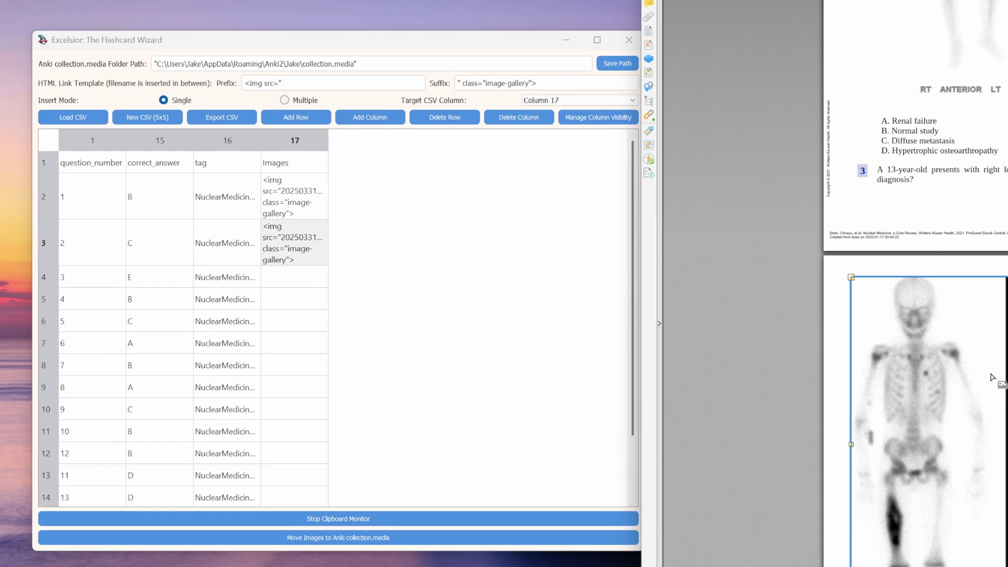
Target question 3's Images cell in the Flashcard Wizard and copy the bone scan image above its answer choices in the PDF
left_click(294, 276)
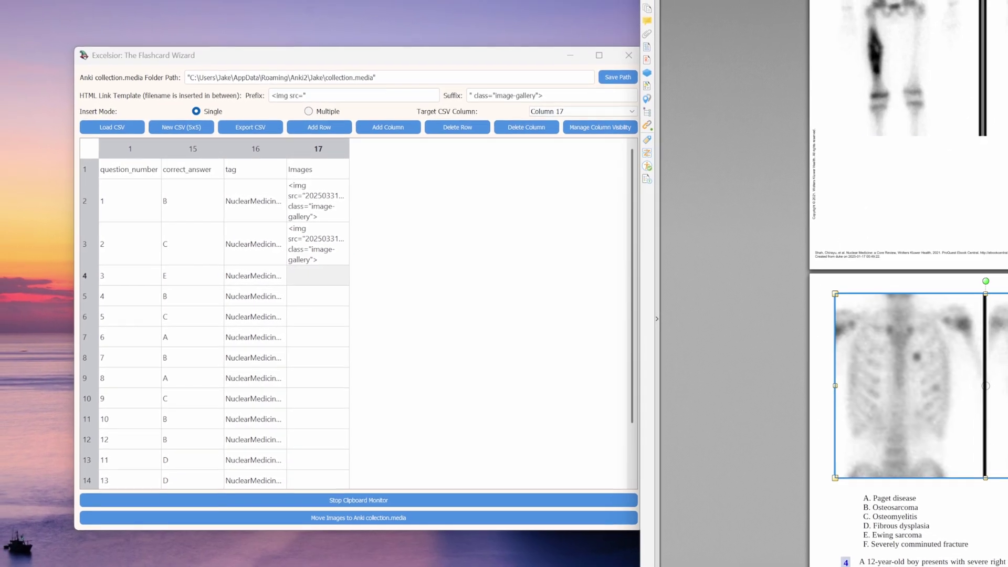
left_click(908, 381)
key("ctrl+c")
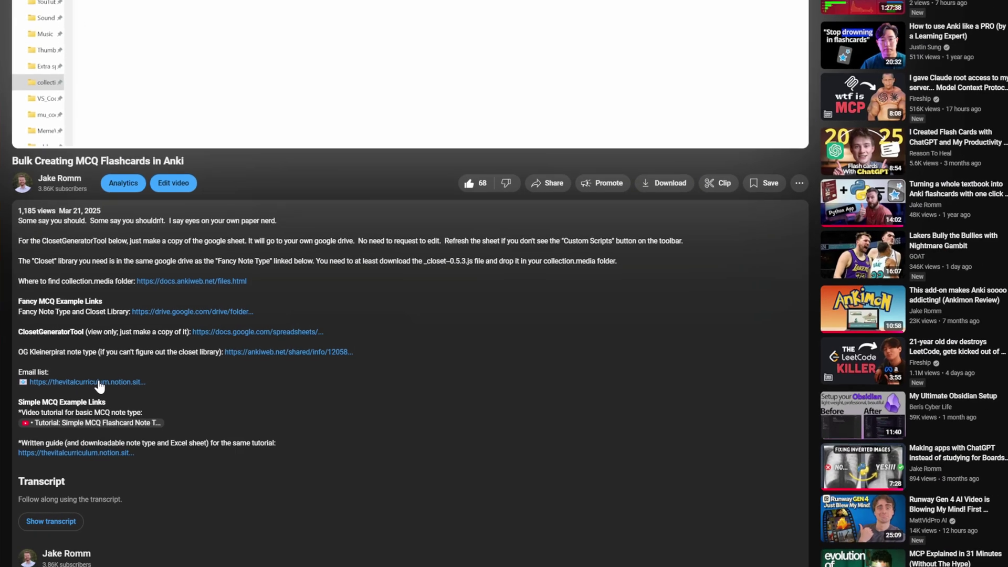
Open the email list form linked in the video description, review its fields and activate the Name field
left_click(105, 317)
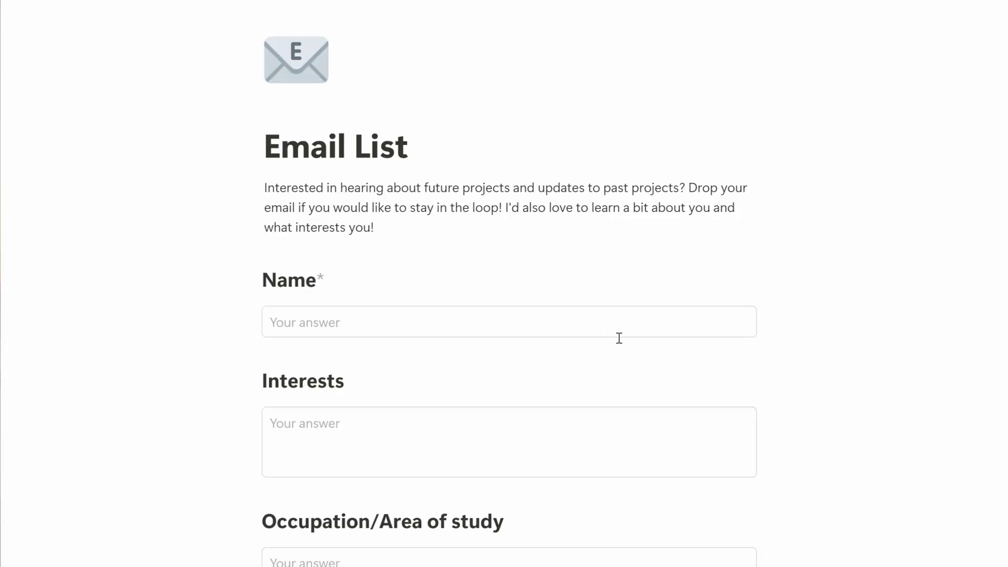
scroll(769, 277, "down", 5)
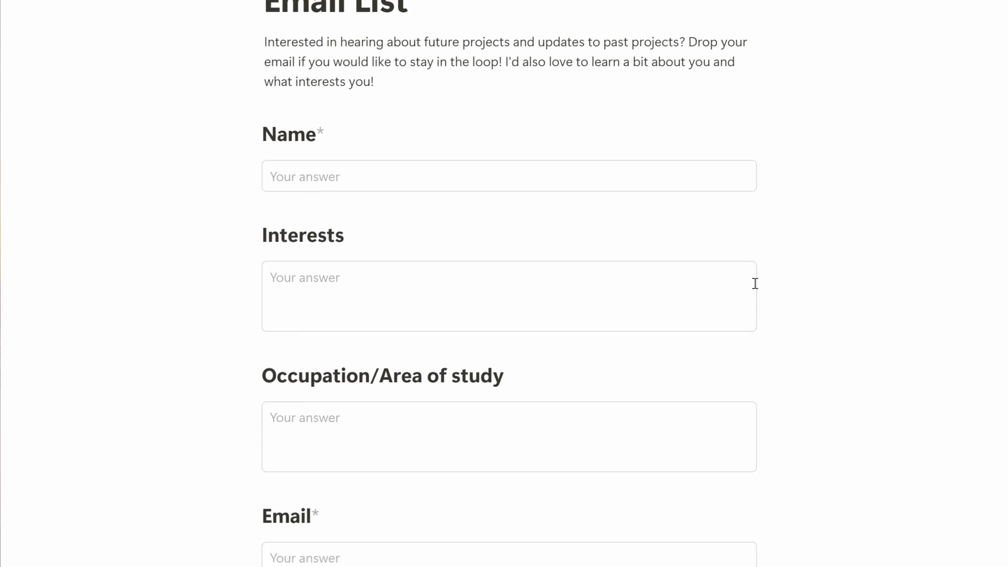
scroll(754, 283, "down", 4)
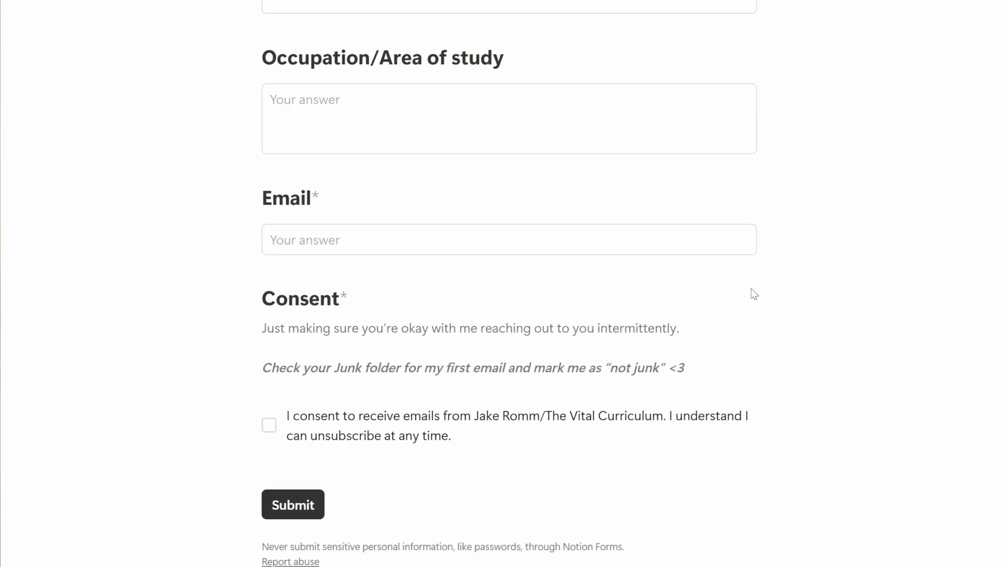
scroll(740, 279, "up", 6)
scroll(737, 274, "up", 1)
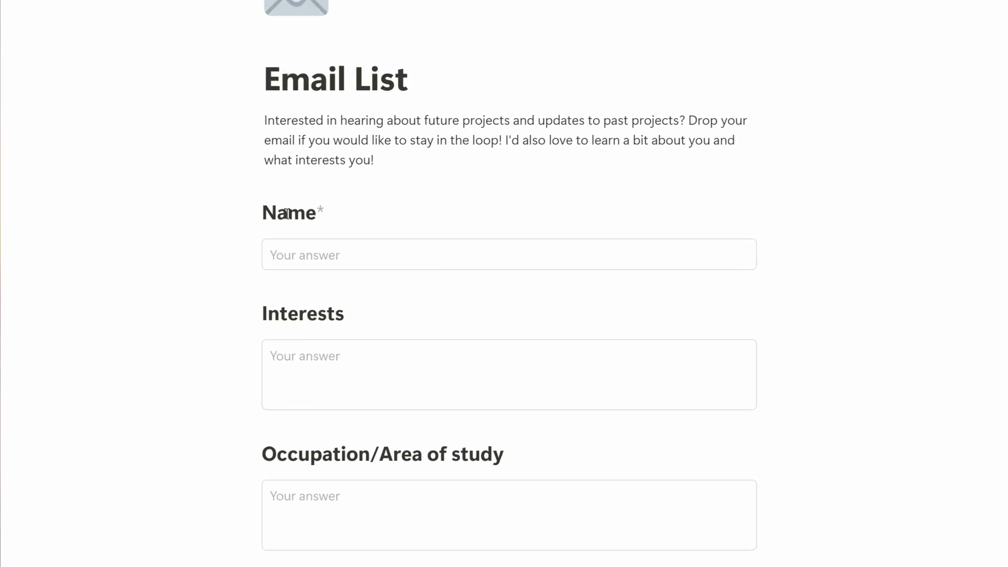
left_click(301, 254)
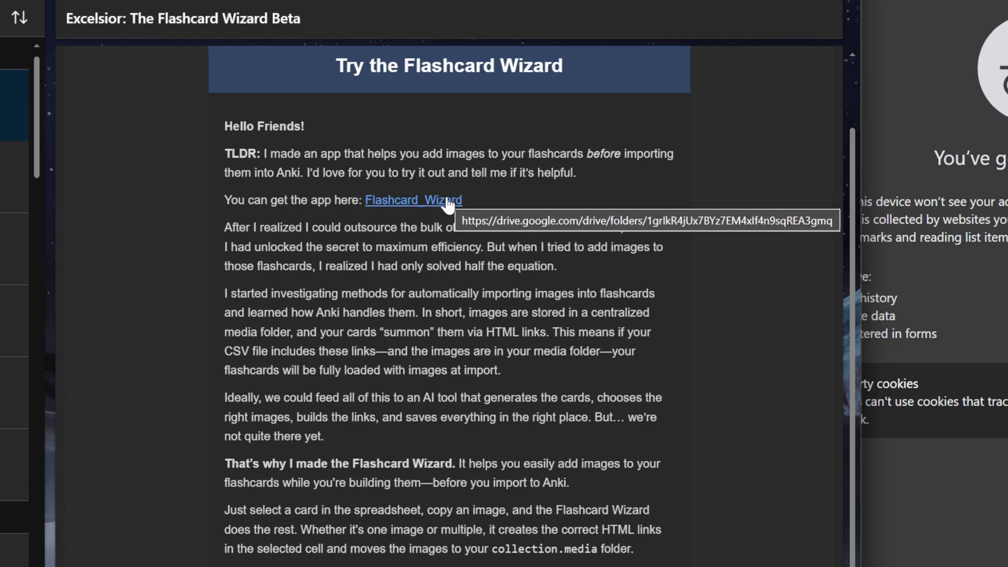
Open the Flashcard_Wizard link in the e-mail and download Windows_Flashcard_Wizard_Installer1.5.1.zip, allowing the suspicious file
left_click(448, 204)
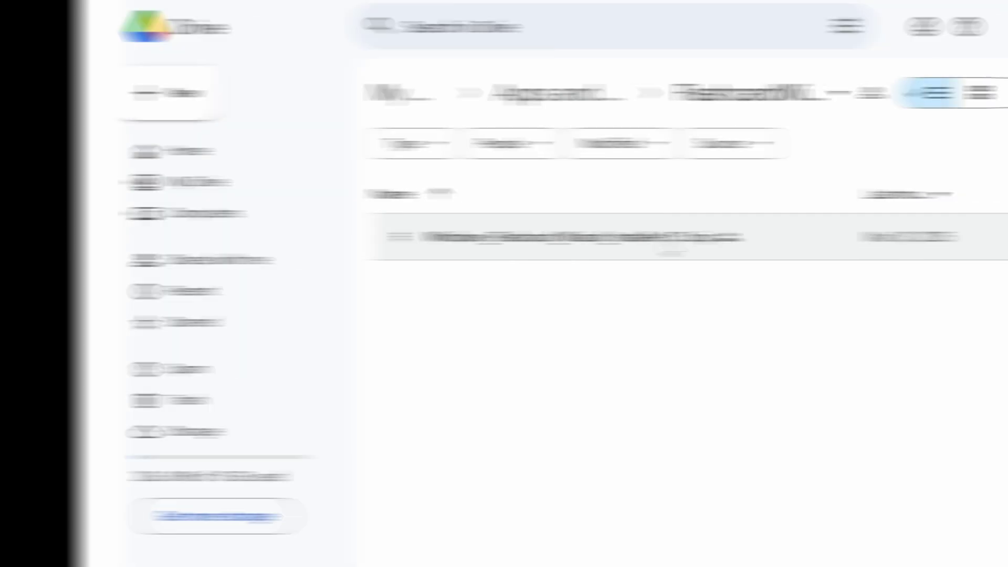
right_click(506, 241)
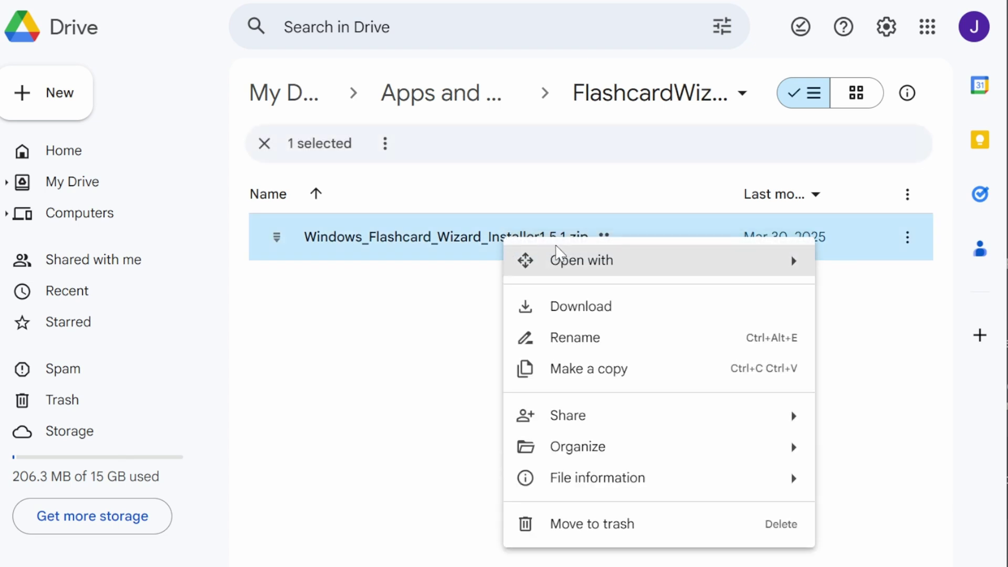
left_click(578, 304)
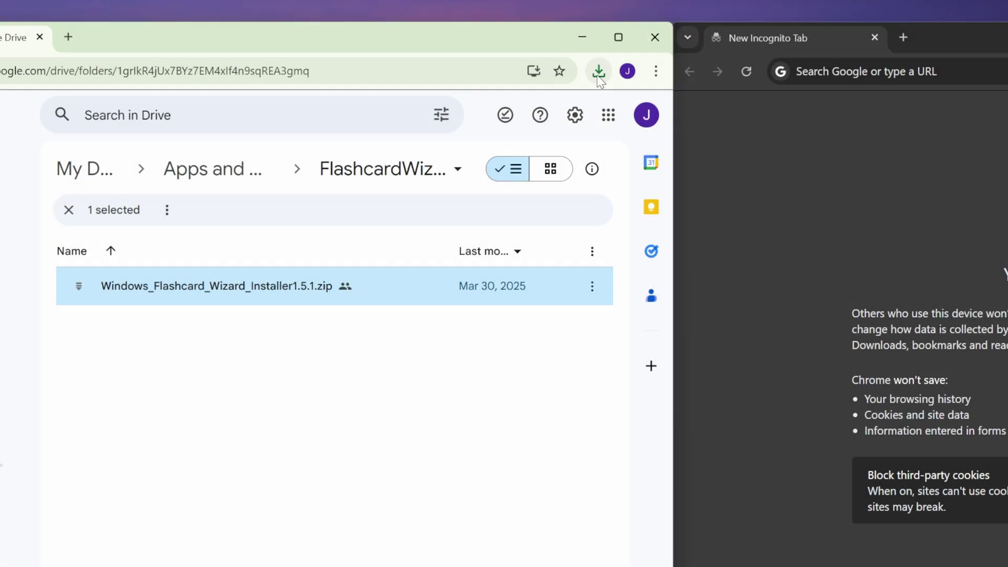
left_click(598, 72)
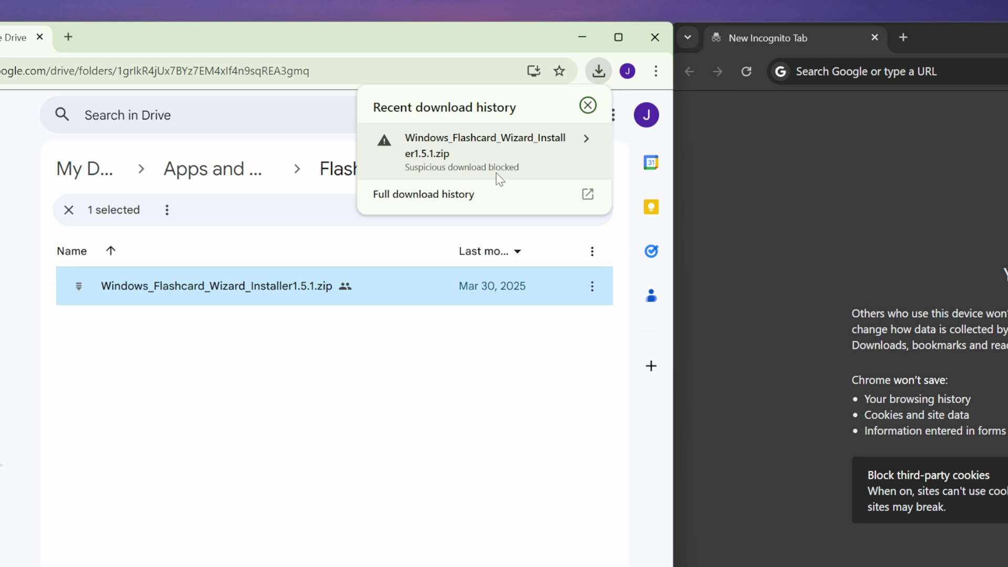
left_click(583, 142)
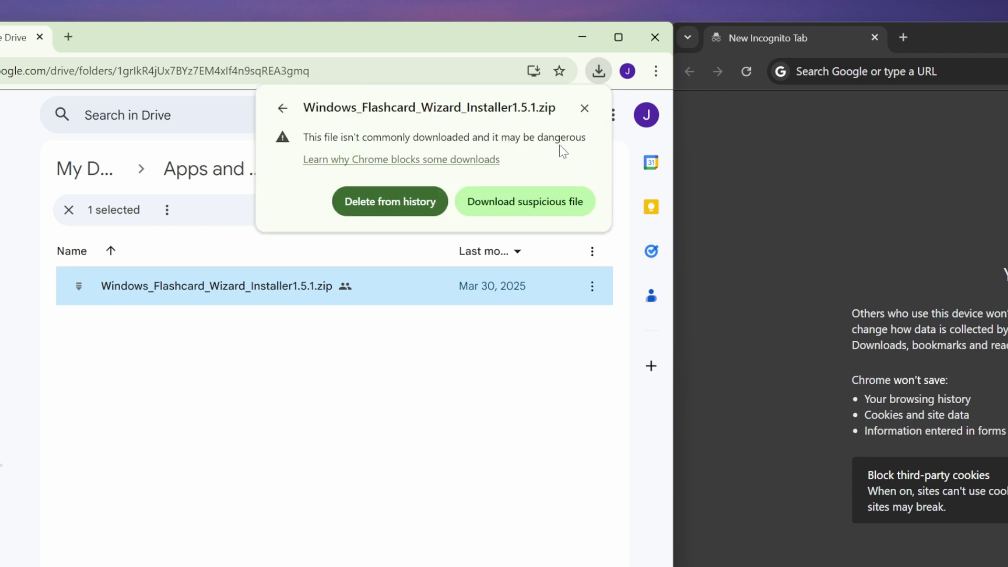
left_click(533, 202)
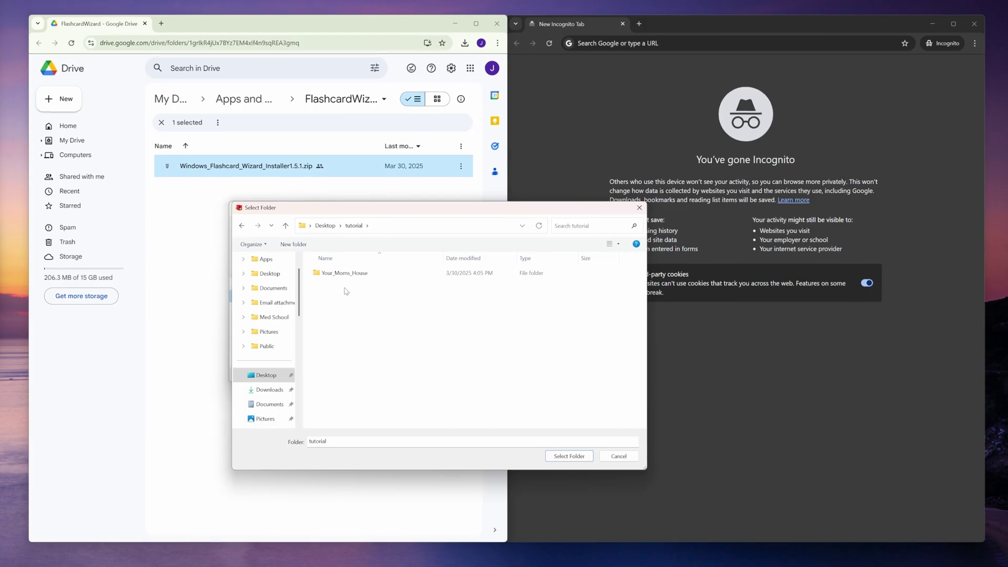
Extract the installer archive into the Your_Moms_House folder inside the desktop's tutorial folder
left_click(367, 229)
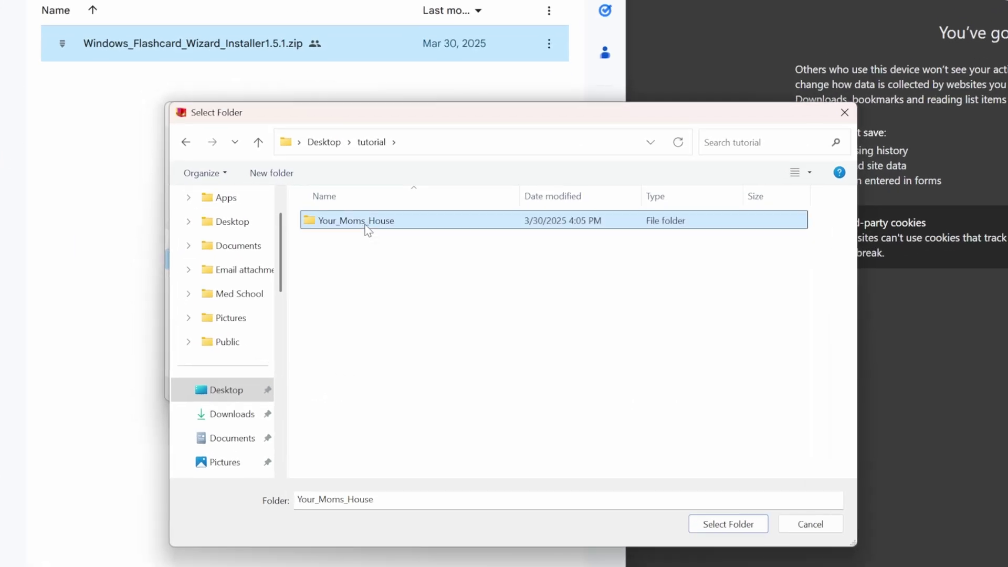
double_click(366, 225)
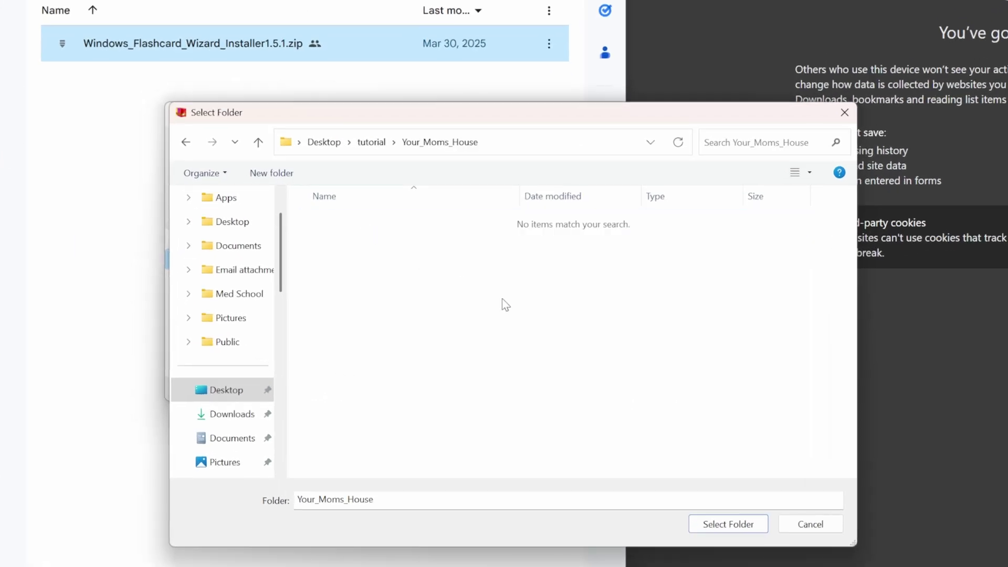
left_click(700, 525)
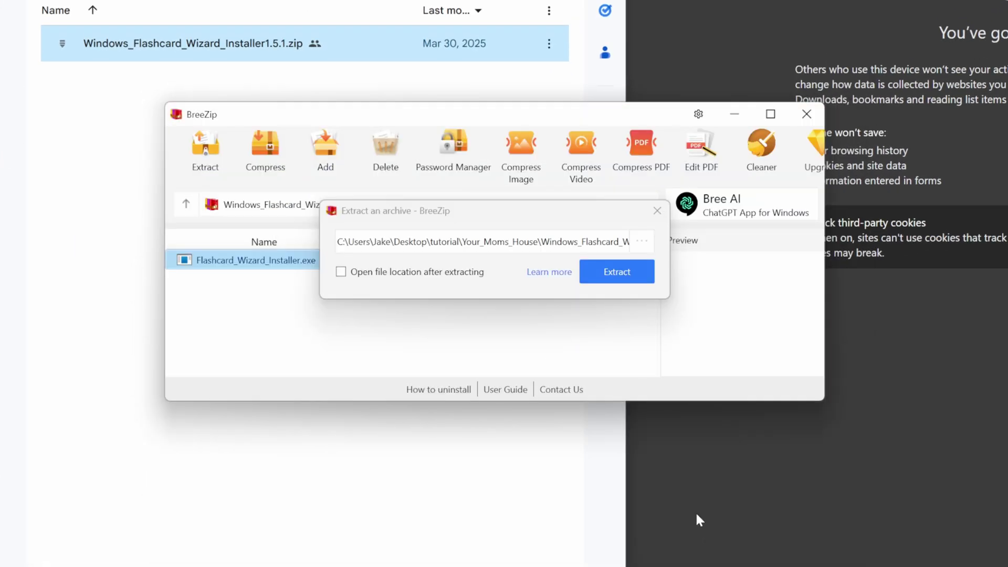
left_click(620, 276)
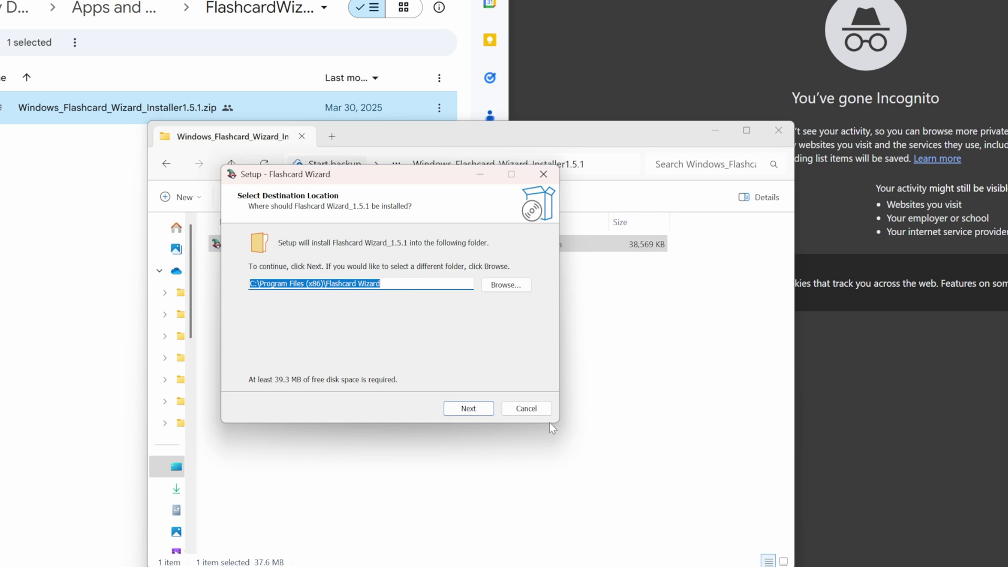
Install Flashcard Wizard 1.5.1 into Desktop\tutorial\Your_Moms_House\Flashcard Wizard, keeping Flashcard Wizard as the Start Menu folder
left_click(504, 288)
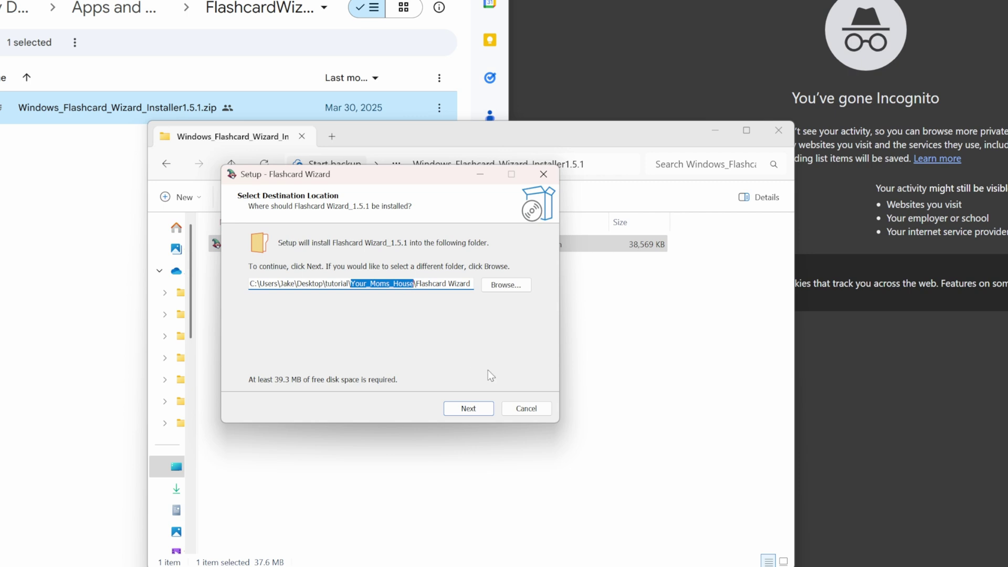
left_click(477, 407)
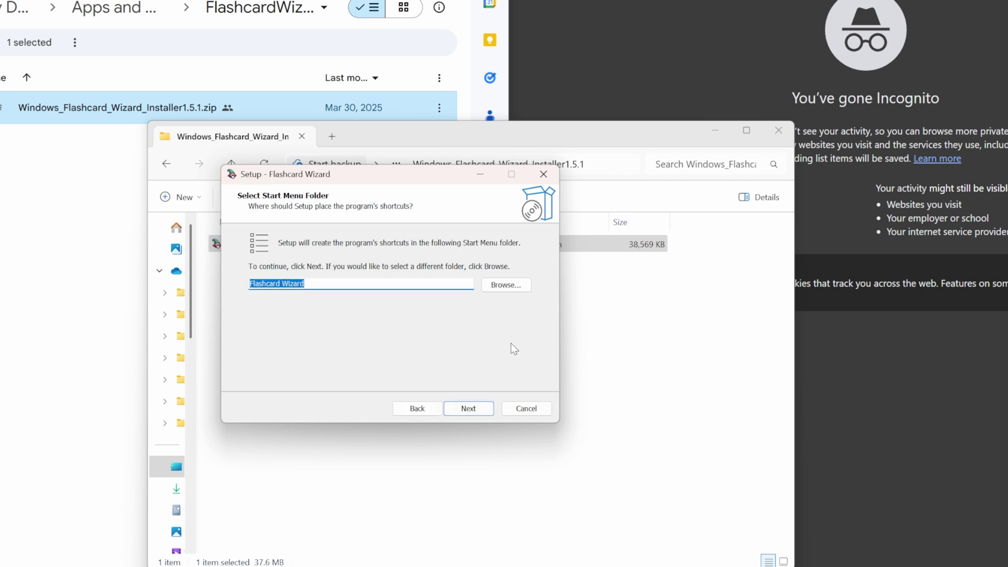
left_click(466, 412)
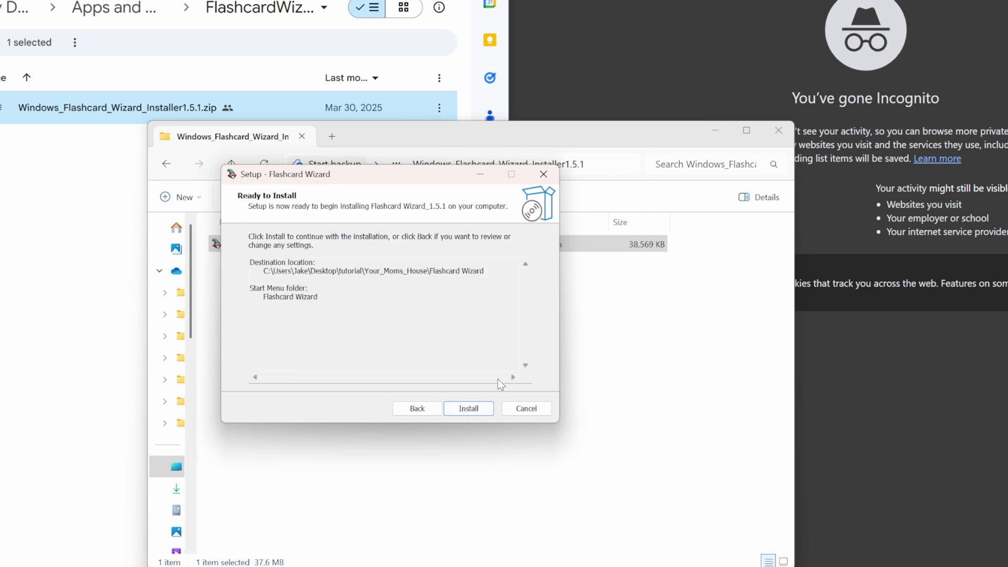
left_click(474, 409)
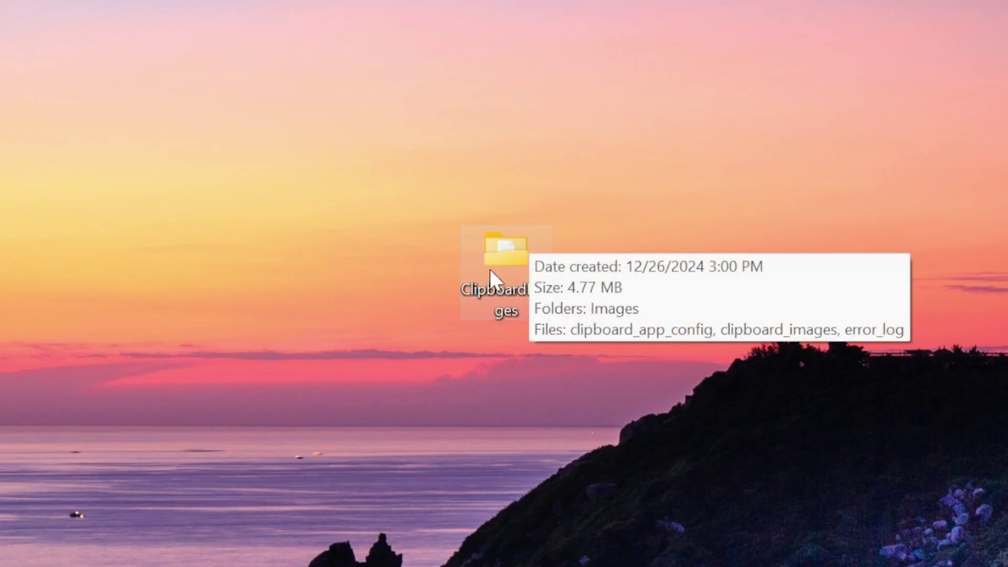
Reposition the ClipboardImages folder on the desktop and open it
left_click_drag(490, 223, 325, 222)
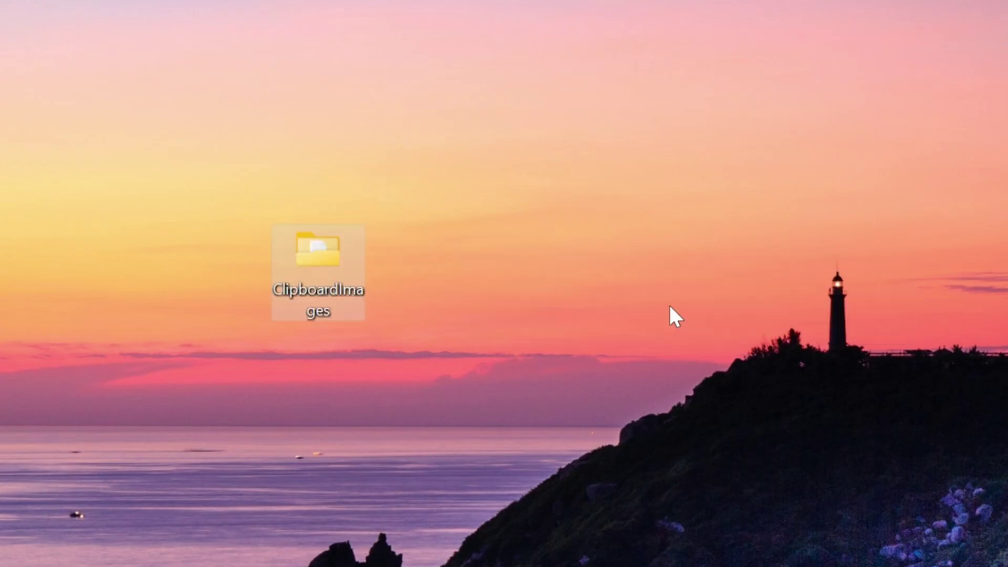
double_click(320, 266)
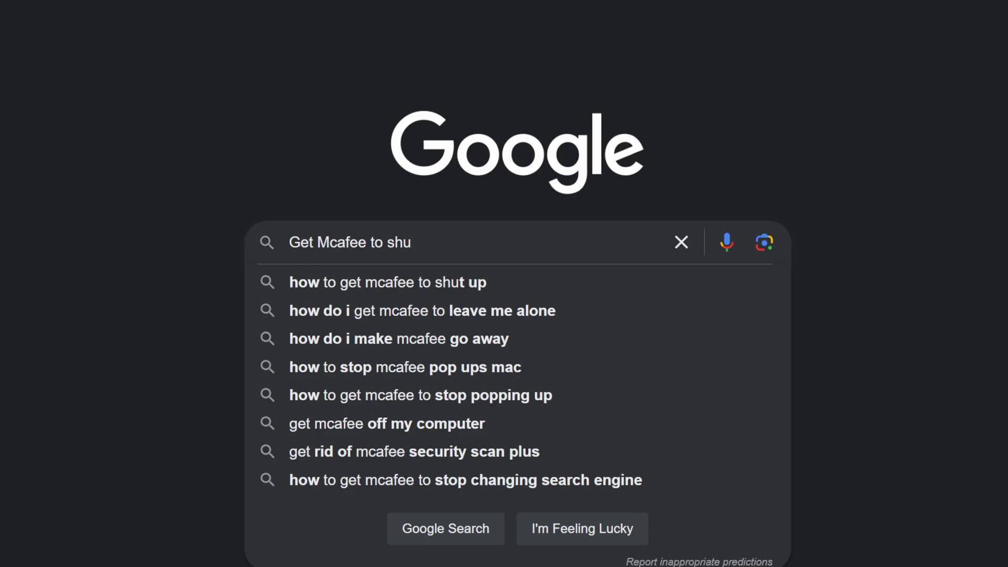
Complete the Google query as "Get Mcafee to shut up"
type("t up")
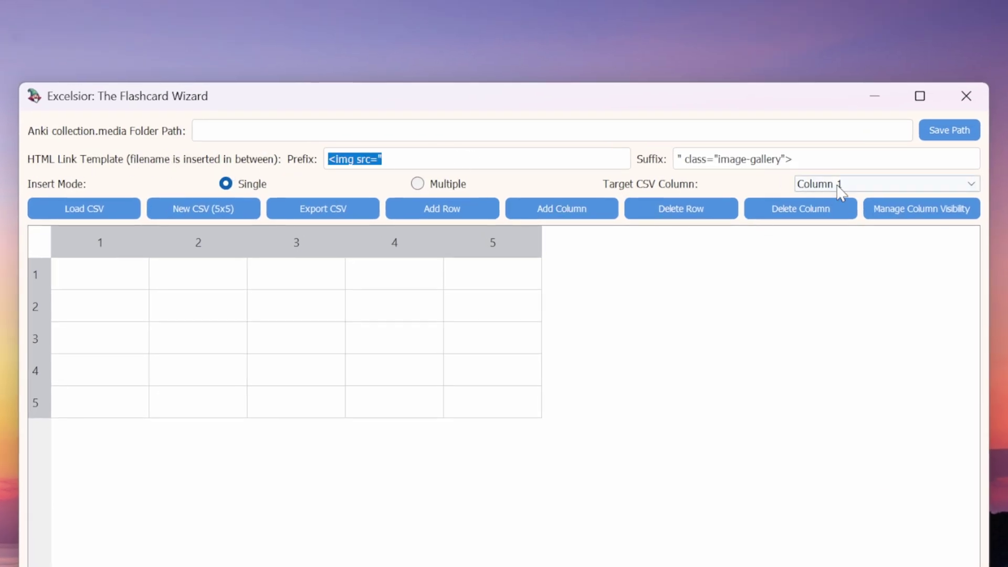
Go through the HTML link prefix and suffix fields, set the insert mode to Single, and dismiss the non-empty cell error
key("Tab")
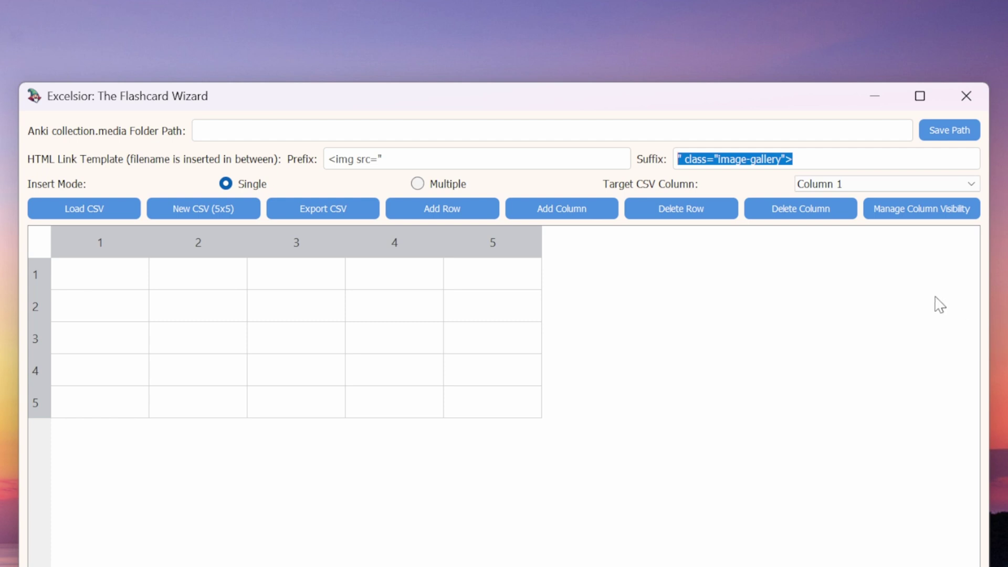
left_click(828, 162)
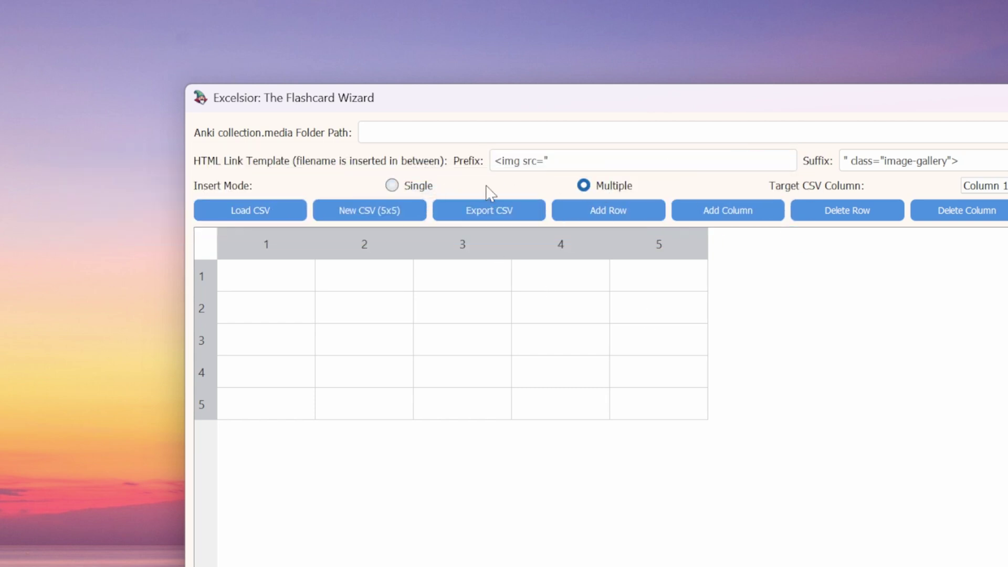
left_click(420, 187)
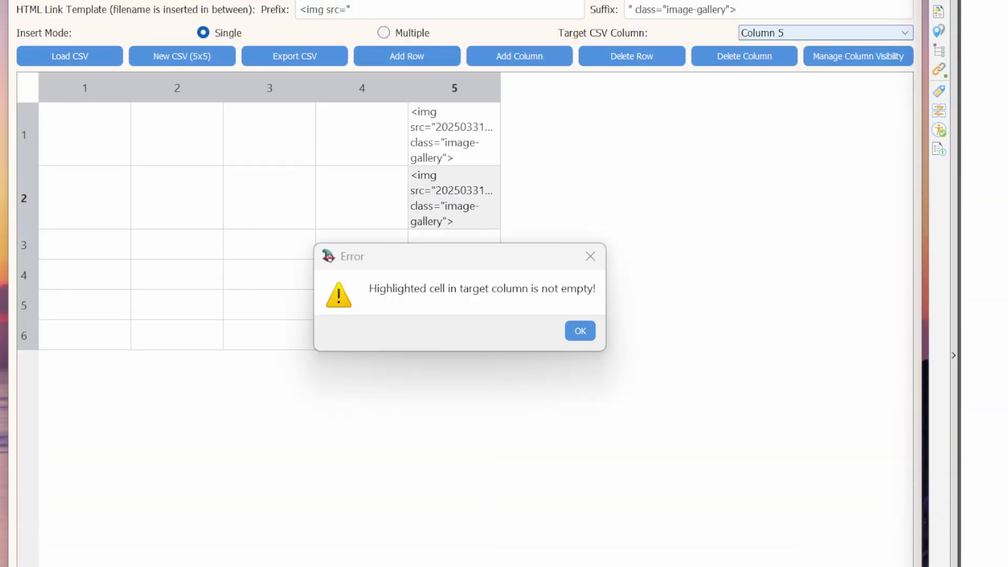
left_click(572, 335)
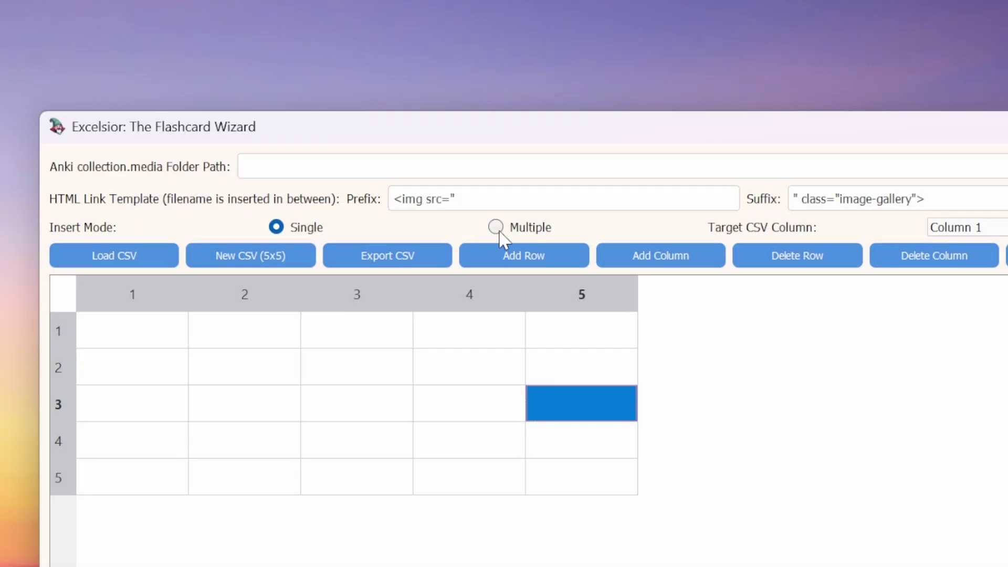
Set the insert mode to Multiple and copy successive bone scan images from the PDF into the row 4 cell of column 5
left_click(497, 228)
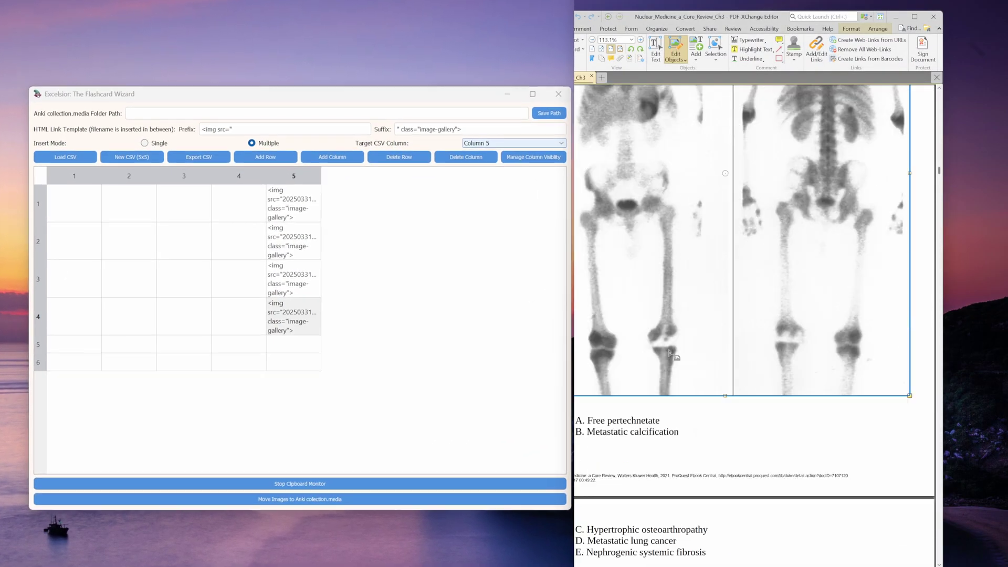
scroll(669, 353, "down", 5)
left_click(715, 387)
key("ctrl+c")
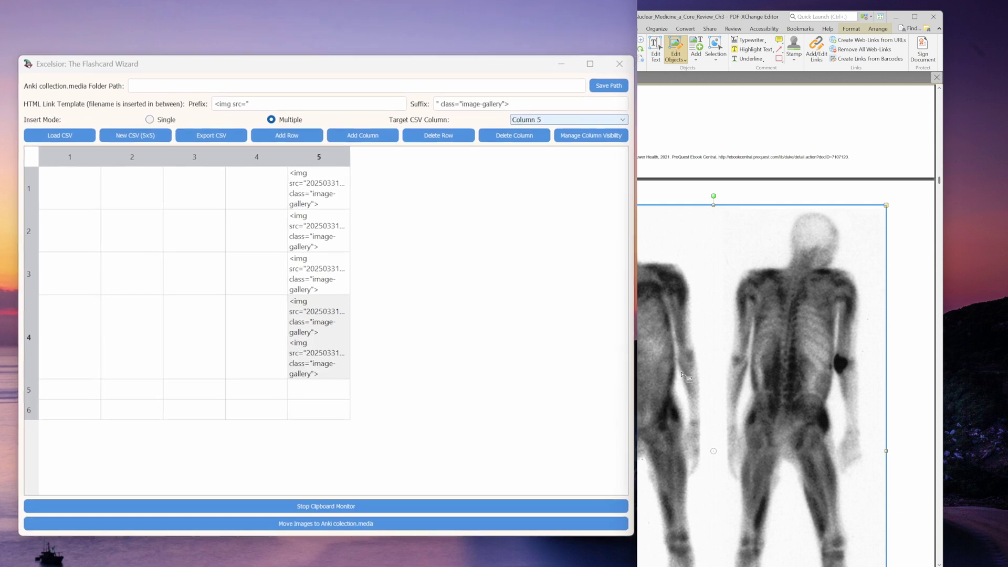
scroll(686, 382, "down", 5)
scroll(686, 382, "up", 3)
left_click(685, 261)
key("ctrl+c")
scroll(685, 263, "down", 5)
left_click(683, 404)
key("ctrl+c")
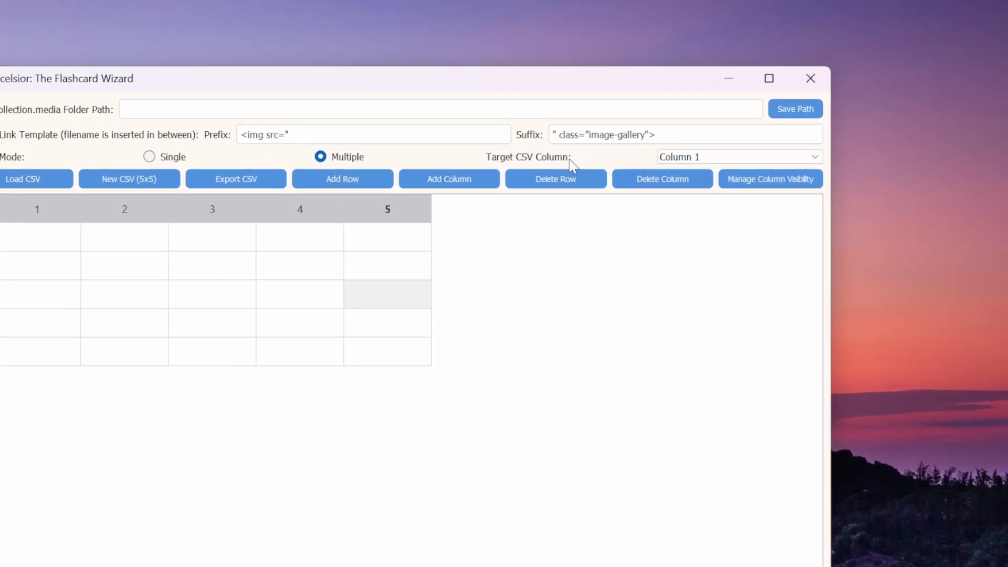
Set the target CSV column to Column 5 and load the Nucs_Ch1 CSV file from the Core_Review_project folder
left_click(813, 162)
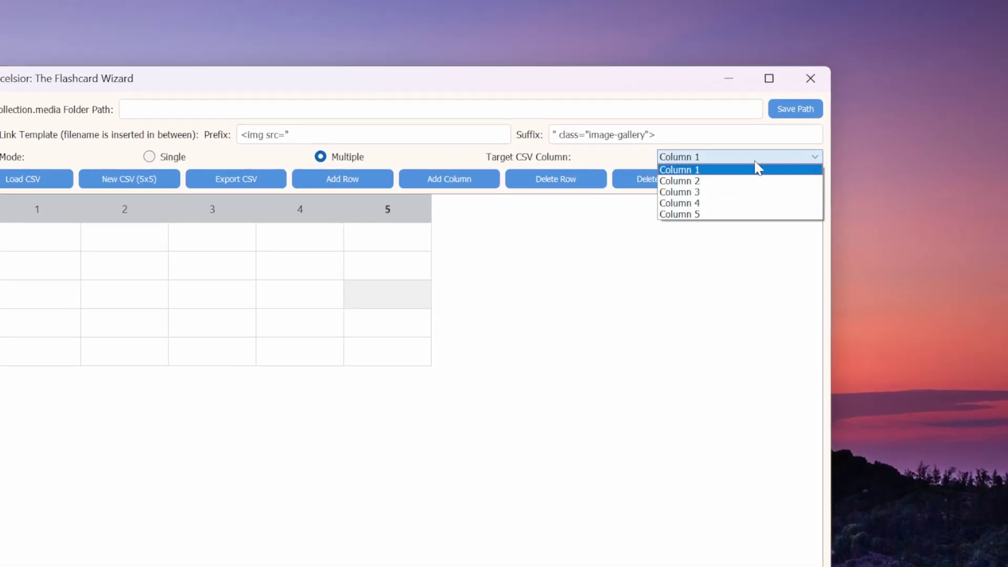
left_click(686, 215)
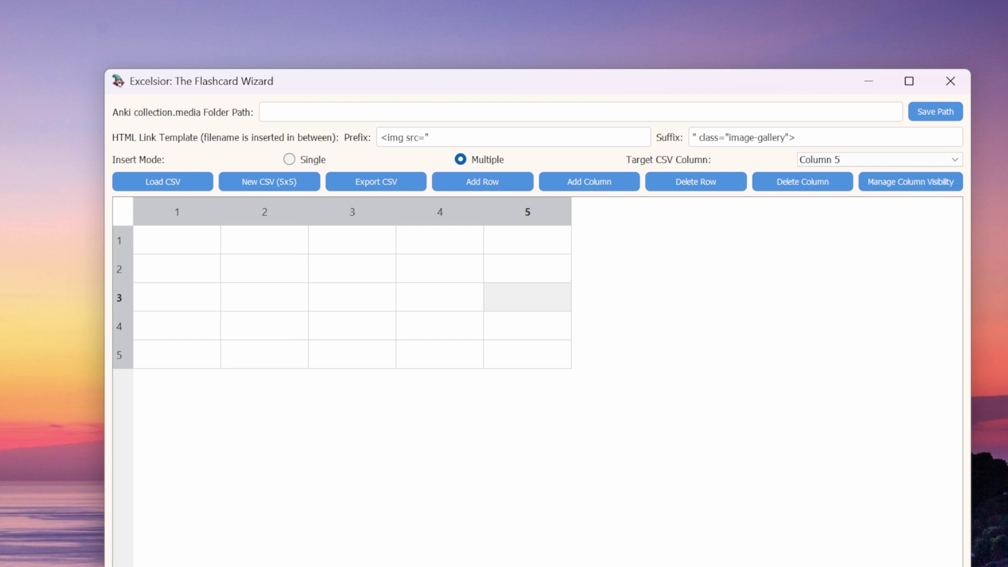
left_click(193, 189)
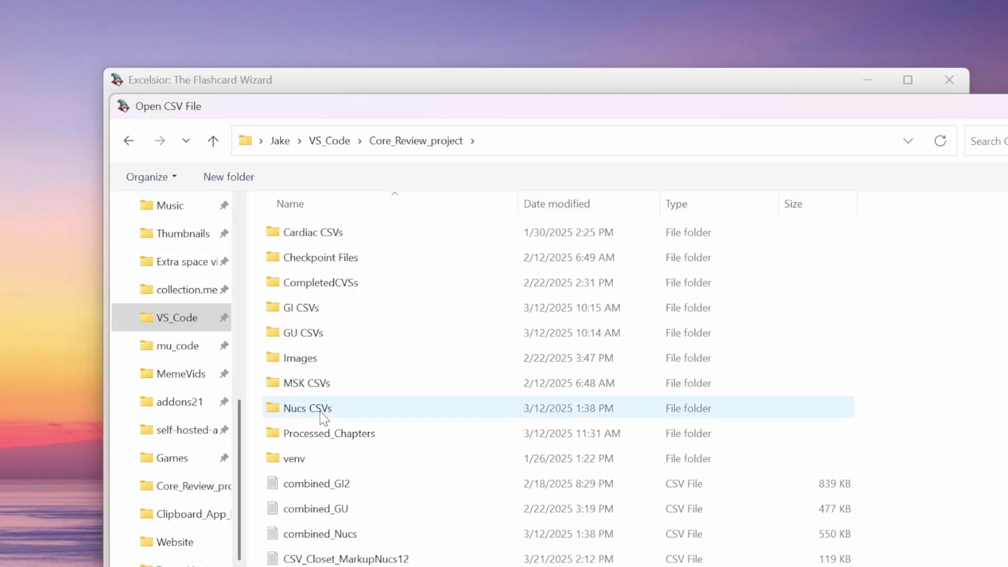
scroll(322, 419, "down", 1)
left_click(310, 527)
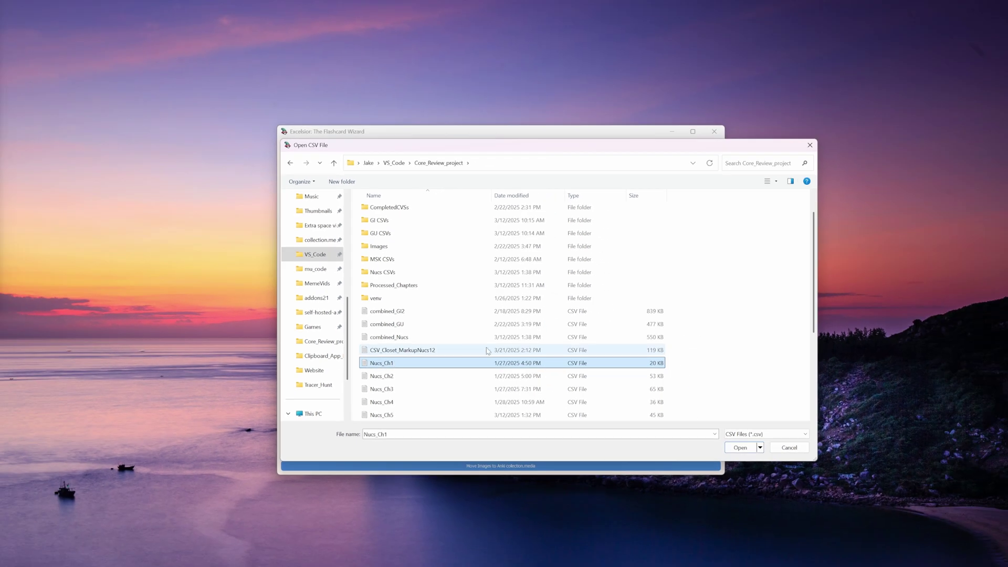
left_click(741, 449)
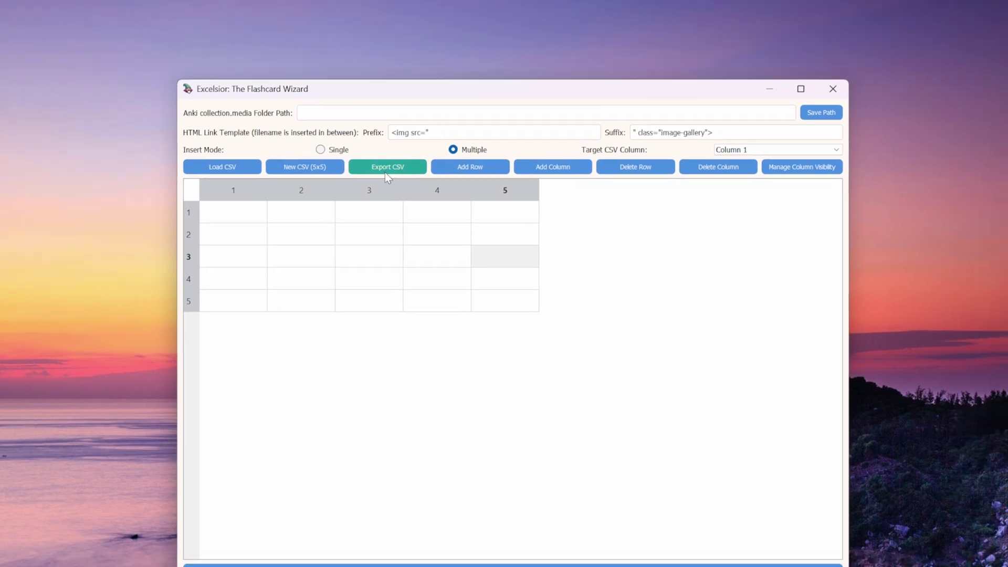
Open the CSV export's save dialog and close it without saving
left_click(445, 183)
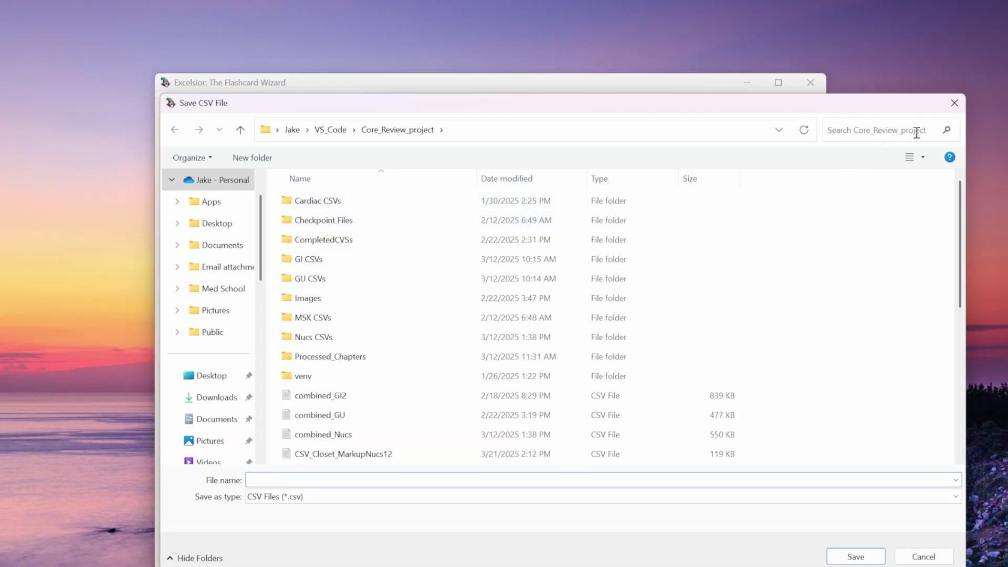
left_click(954, 103)
Add four rows and three columns to the blank table
left_click(457, 161)
left_click(457, 162)
left_click(460, 166)
left_click(459, 165)
left_click(535, 165)
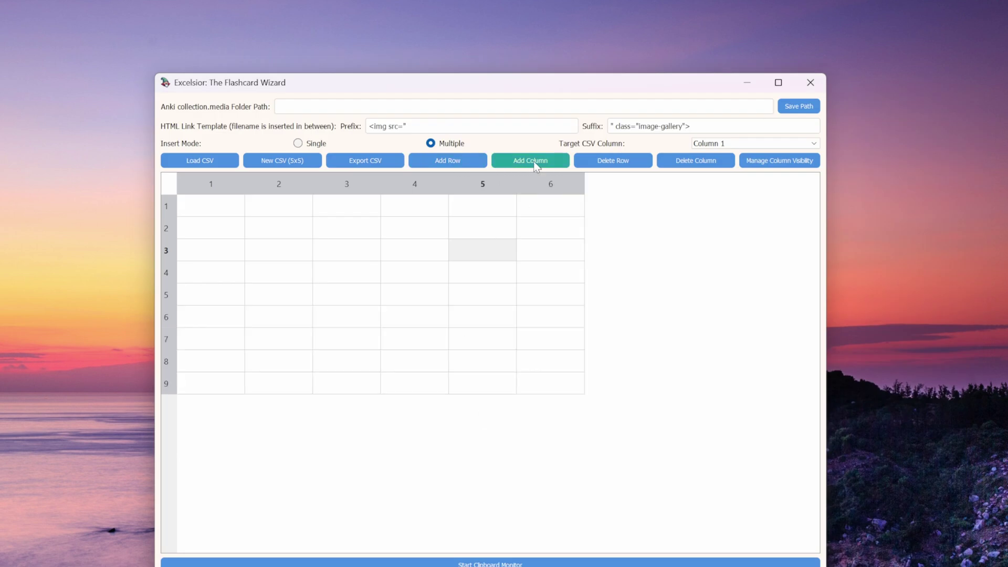
left_click(538, 165)
left_click(539, 165)
Delete the table's first and last rows, closing the Edit HTML Links dialog without entering anything
double_click(557, 208)
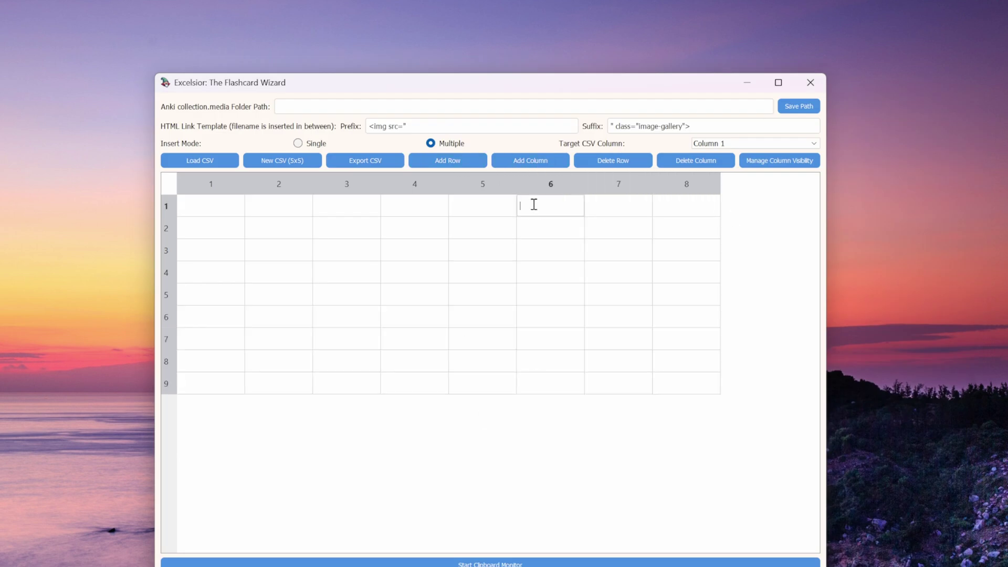
left_click(612, 164)
double_click(214, 365)
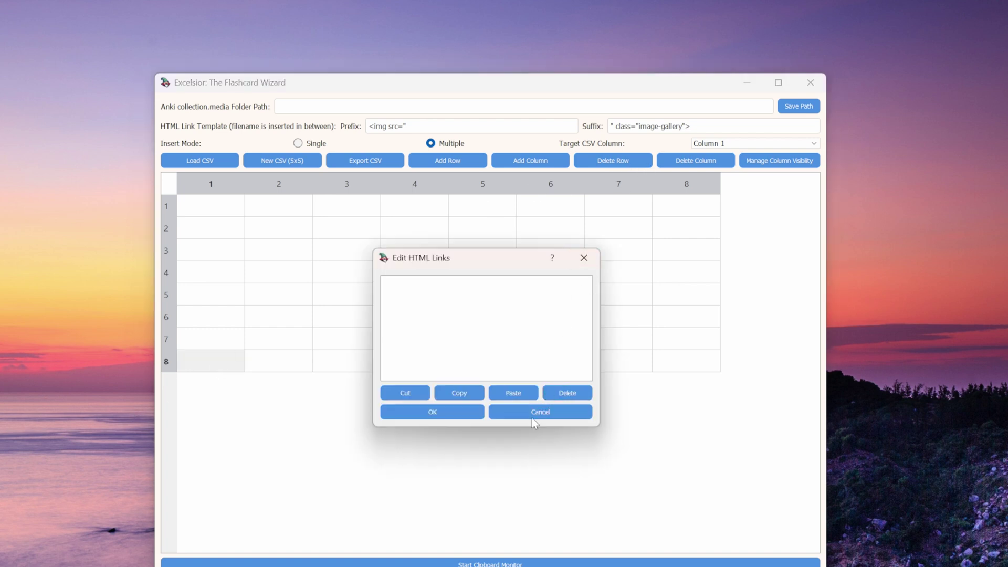
left_click(583, 258)
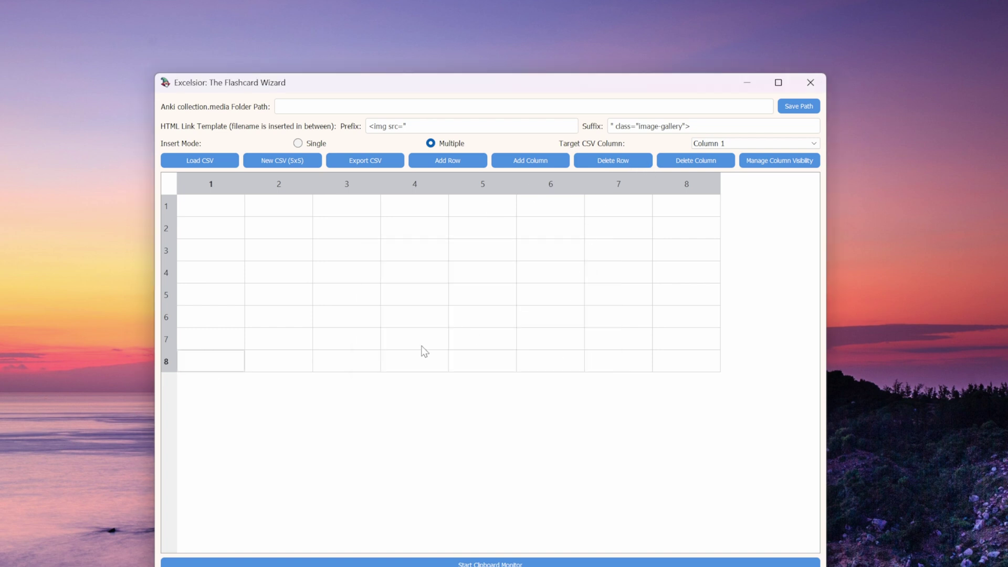
left_click(620, 162)
left_click(201, 346)
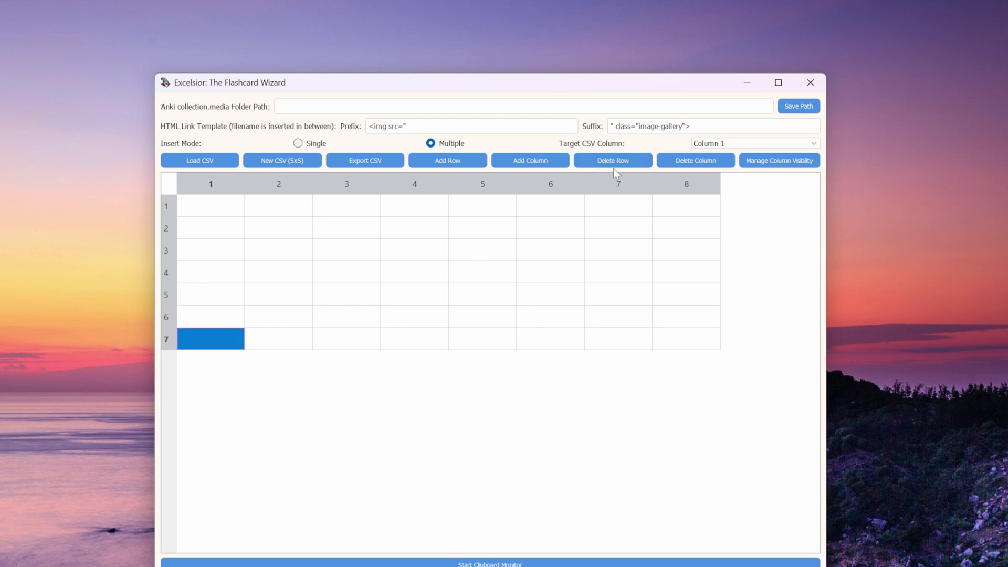
Delete the last three columns of the table
left_click(615, 207)
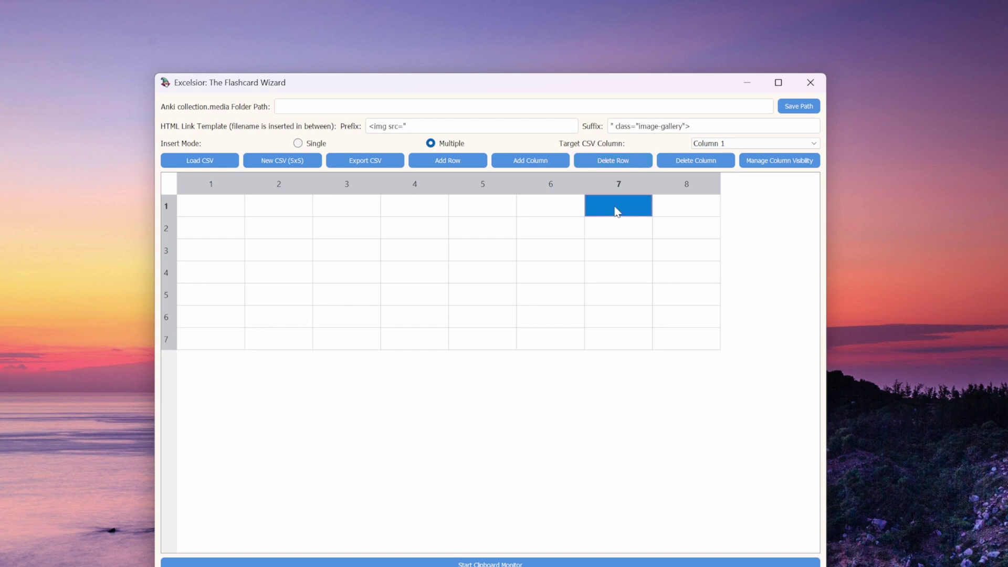
left_click(699, 161)
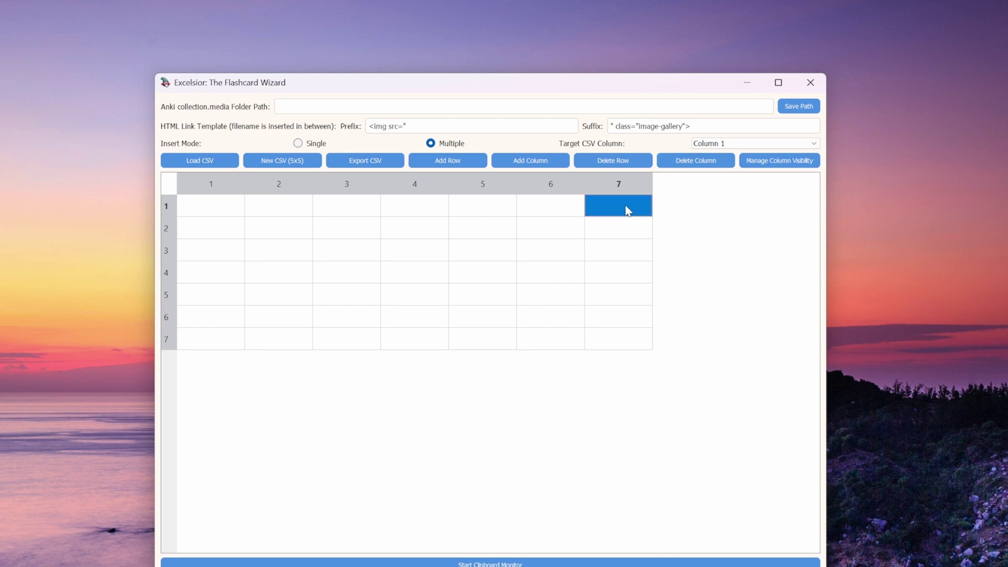
left_click(626, 207)
left_click(700, 161)
left_click(535, 210)
left_click(536, 211)
left_click(693, 163)
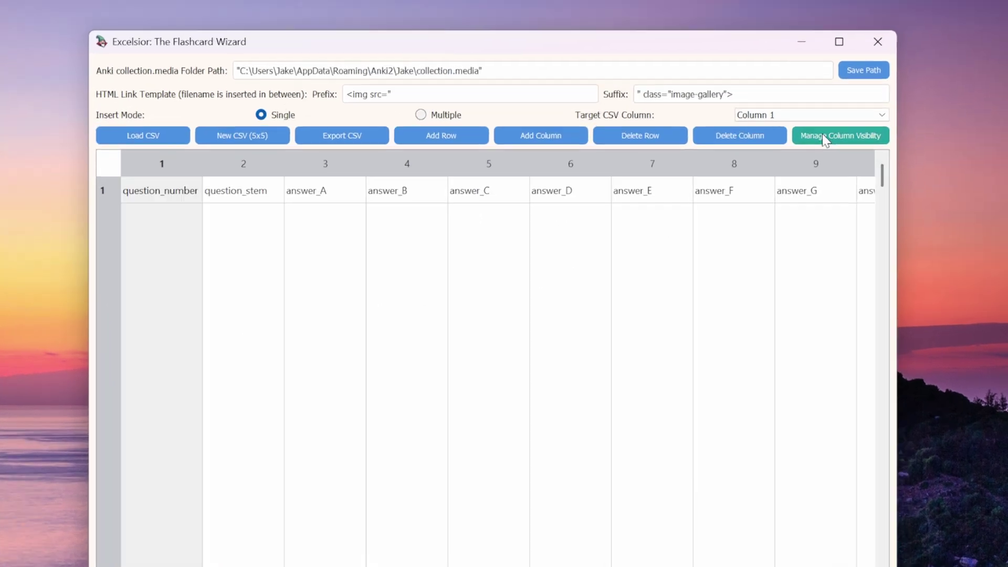
Hide columns 2 through 14 so only question_number, correct_answer and tag show, and add a new column to the table
left_click(751, 164)
left_click(465, 226)
left_click(466, 265)
left_click(465, 245)
left_click(465, 284)
left_click(464, 303)
left_click(464, 324)
left_click(464, 343)
left_click(464, 362)
left_click(464, 381)
left_click(464, 401)
left_click(464, 421)
left_click(464, 440)
left_click(465, 460)
left_click(492, 522)
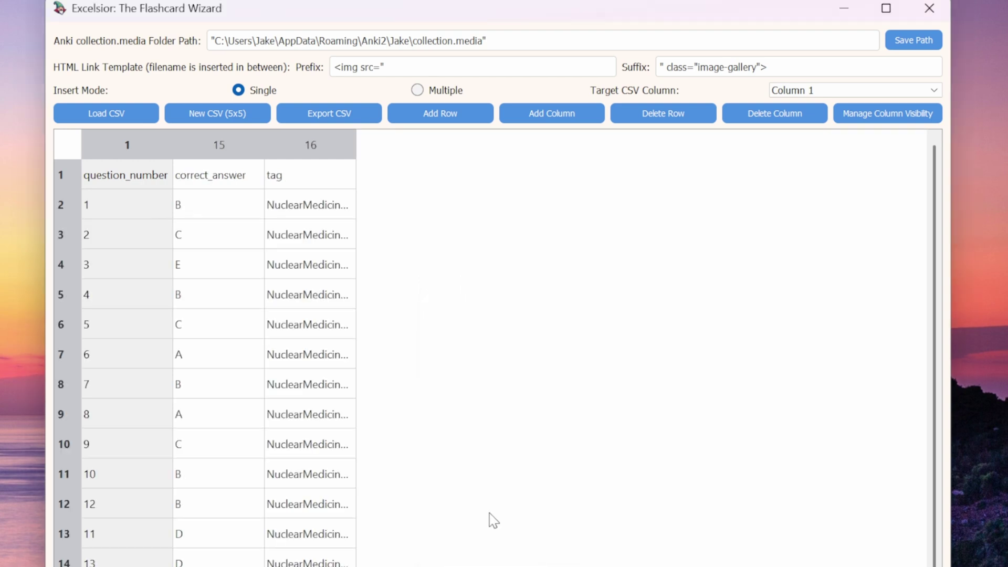
left_click(548, 120)
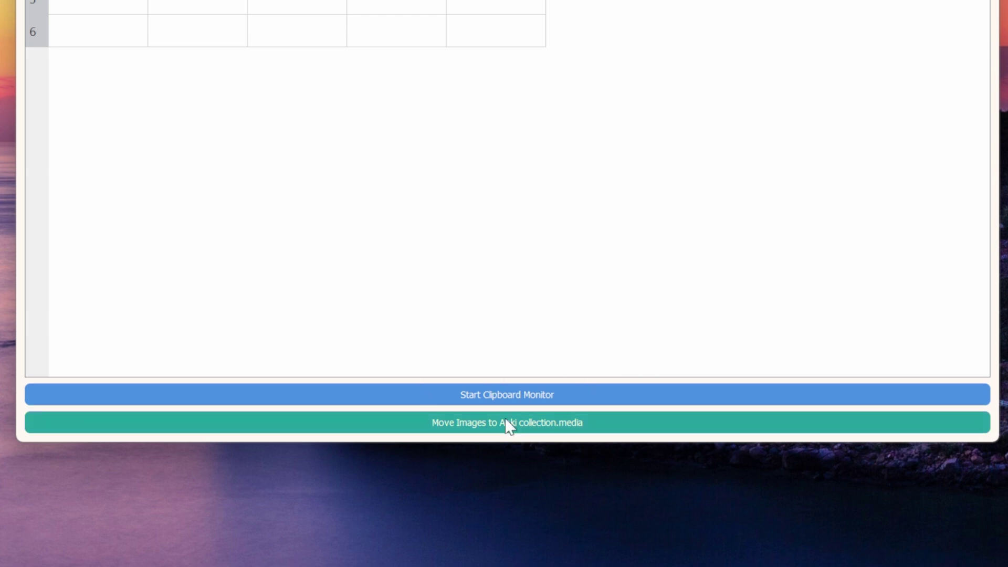
Start and stop the clipboard monitor, and move the captured images to the Anki collection.media folder
left_click(531, 395)
left_click(508, 394)
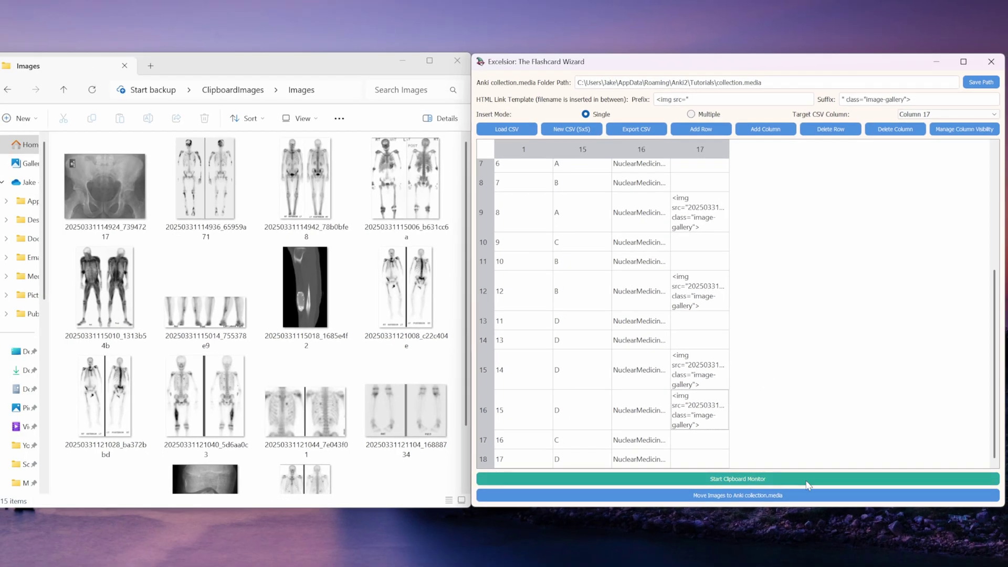
left_click(745, 495)
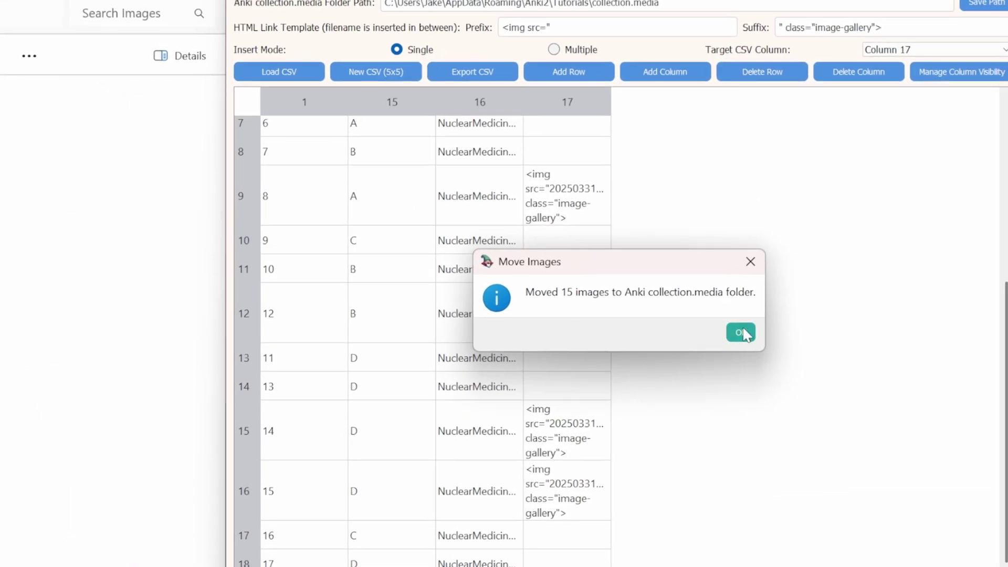
left_click(743, 334)
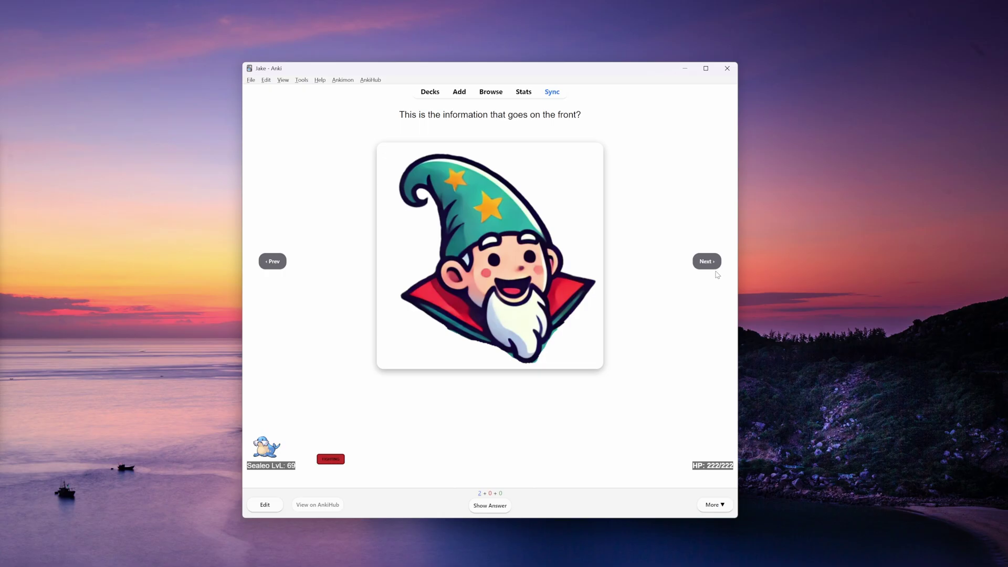
Switch to Anki and page forward through the flashcard's image gallery
left_click(714, 271)
left_click(711, 268)
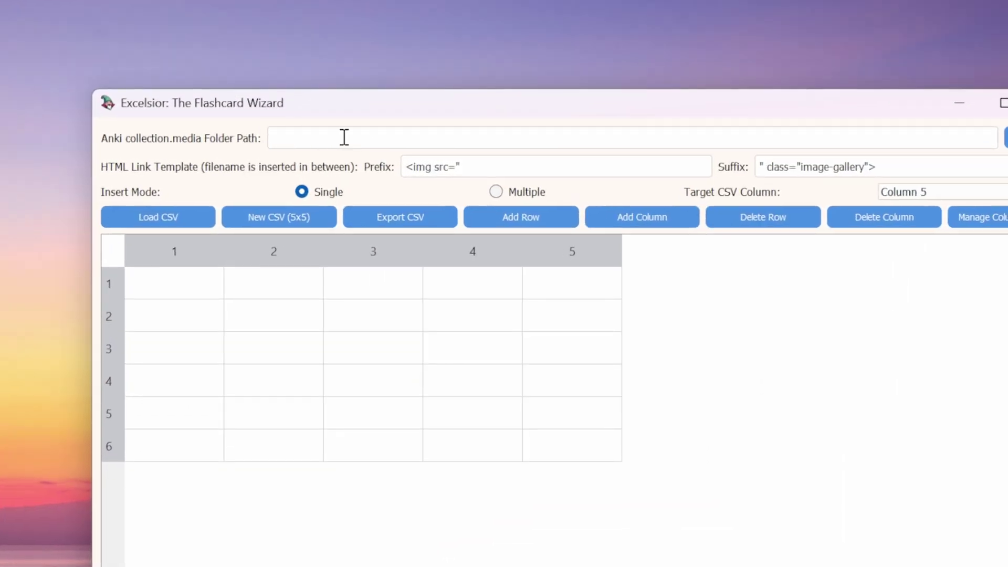
In File Explorer, go to %appdata% and open the collection.media folder inside the personal profile folder of Anki2
left_click(385, 152)
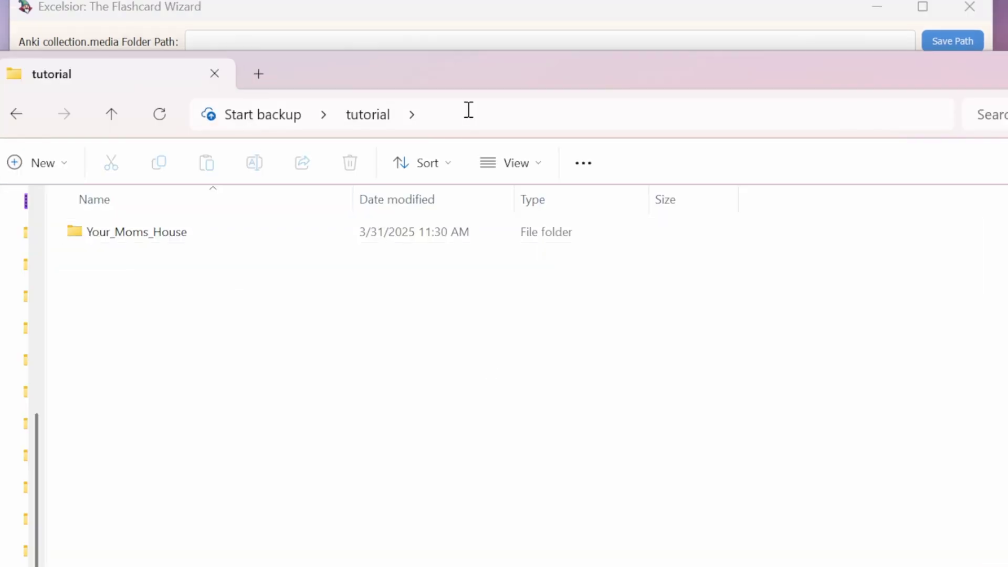
left_click(470, 113)
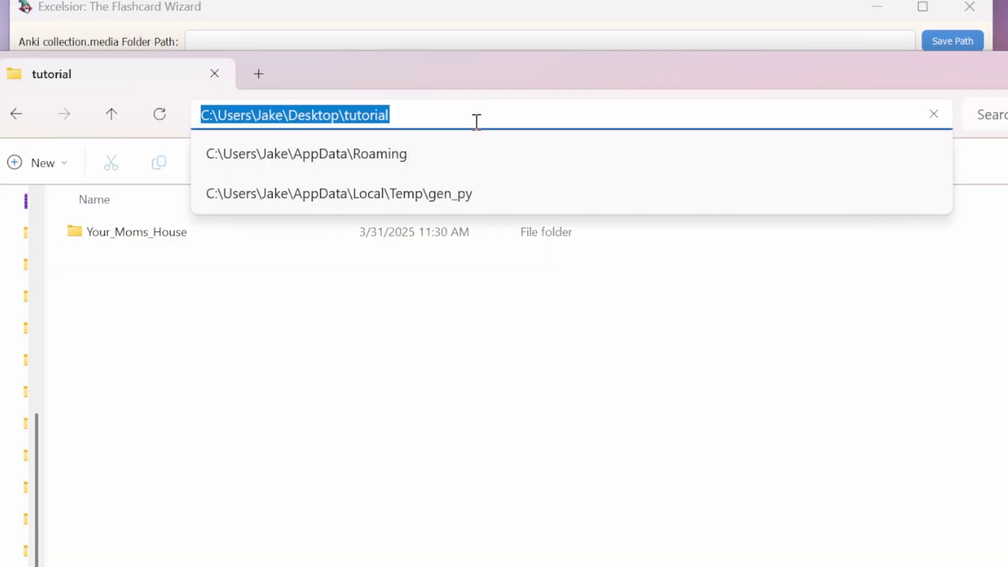
type("%appdata%")
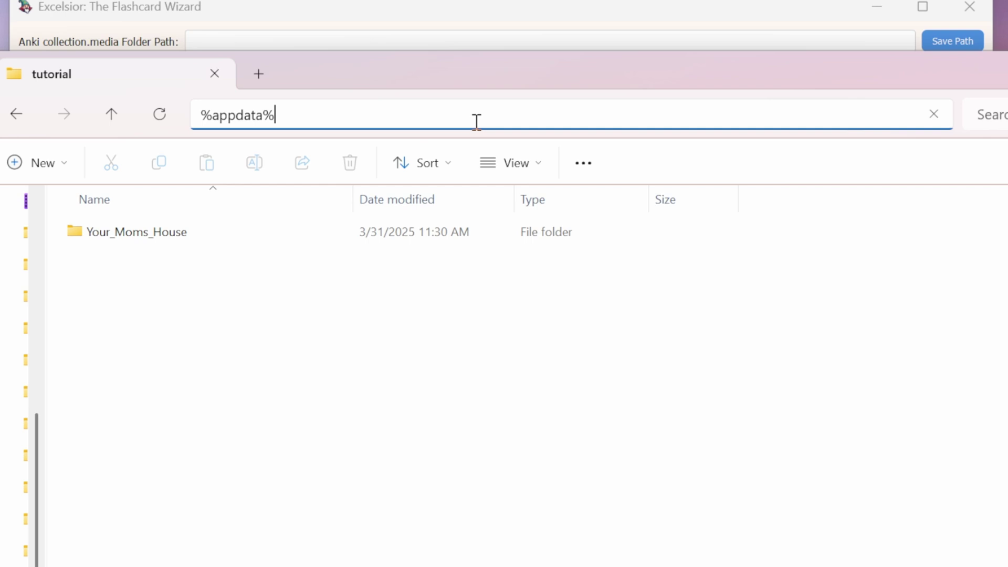
key("Return")
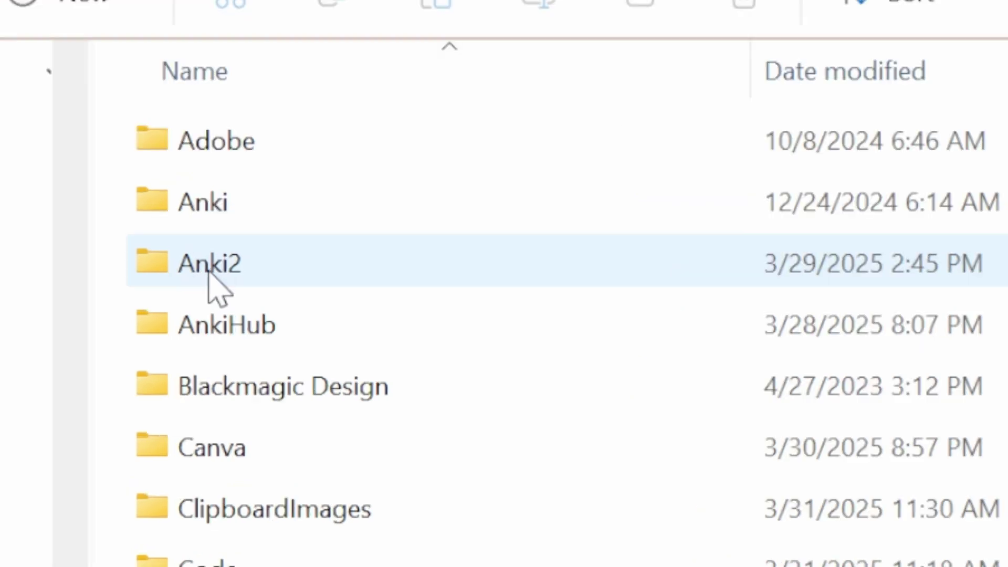
double_click(213, 276)
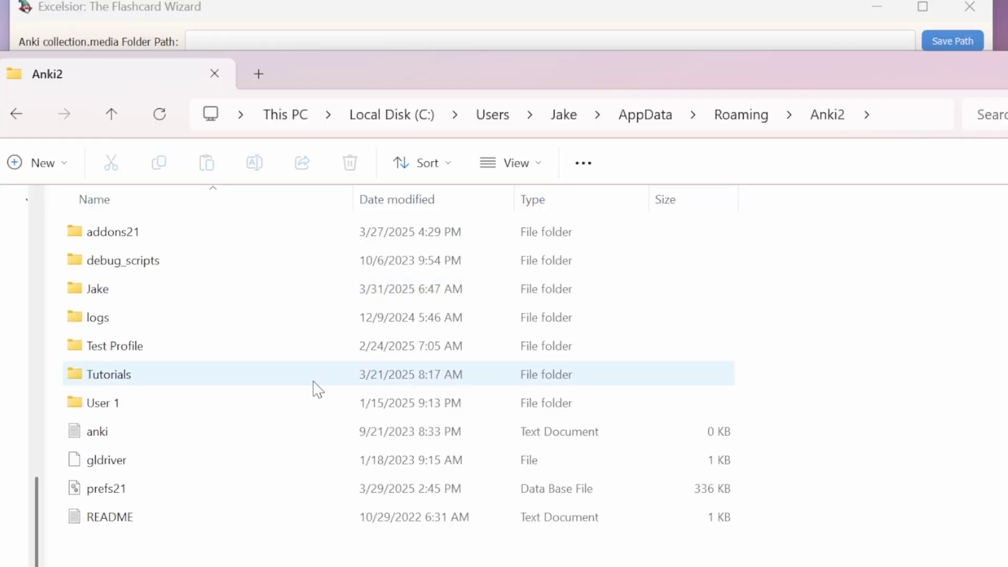
double_click(95, 296)
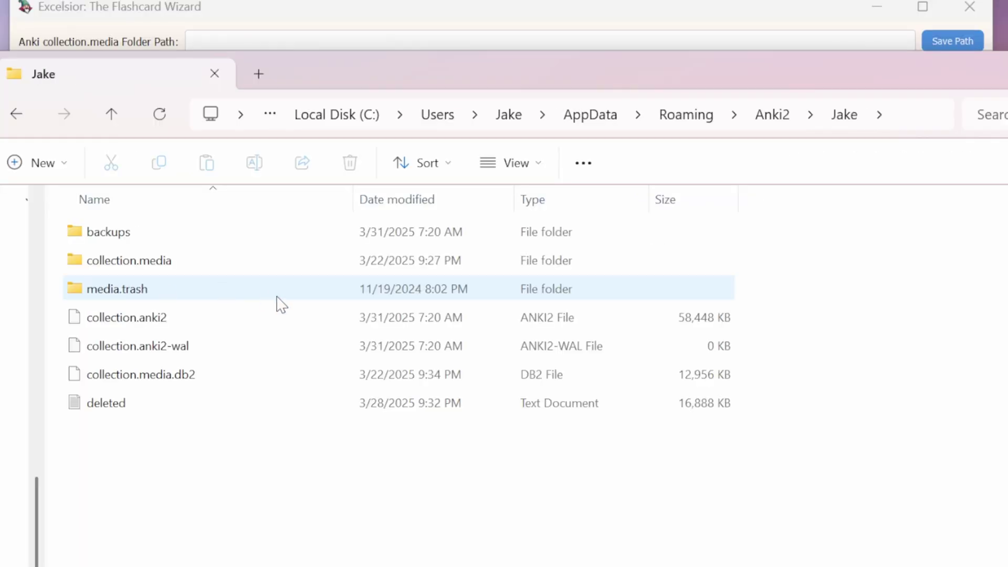
double_click(154, 265)
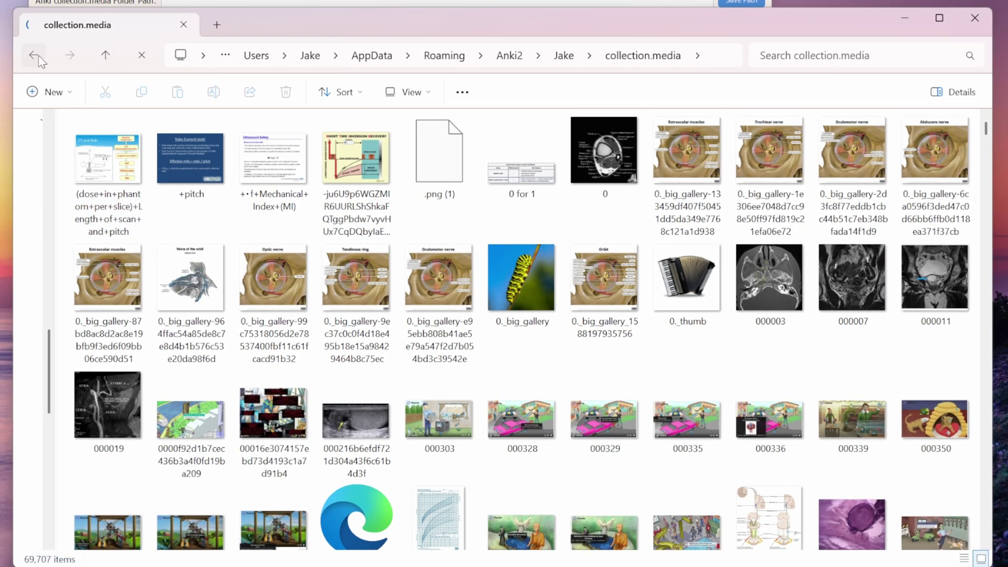
Copy the collection.media folder's path from File Explorer, paste it as the Flashcard Wizard's Anki folder path, and save it
left_click(34, 54)
right_click(125, 167)
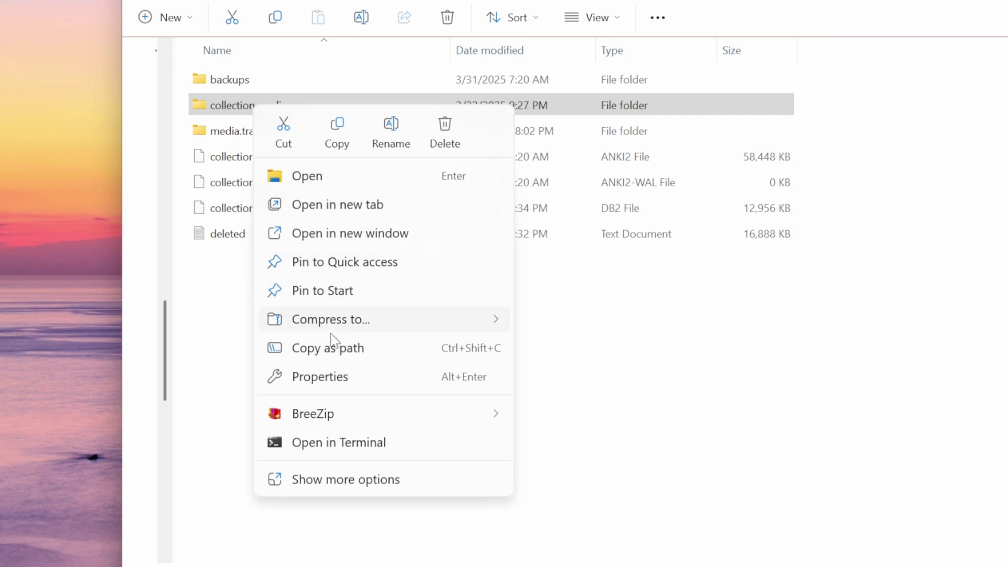
left_click(333, 348)
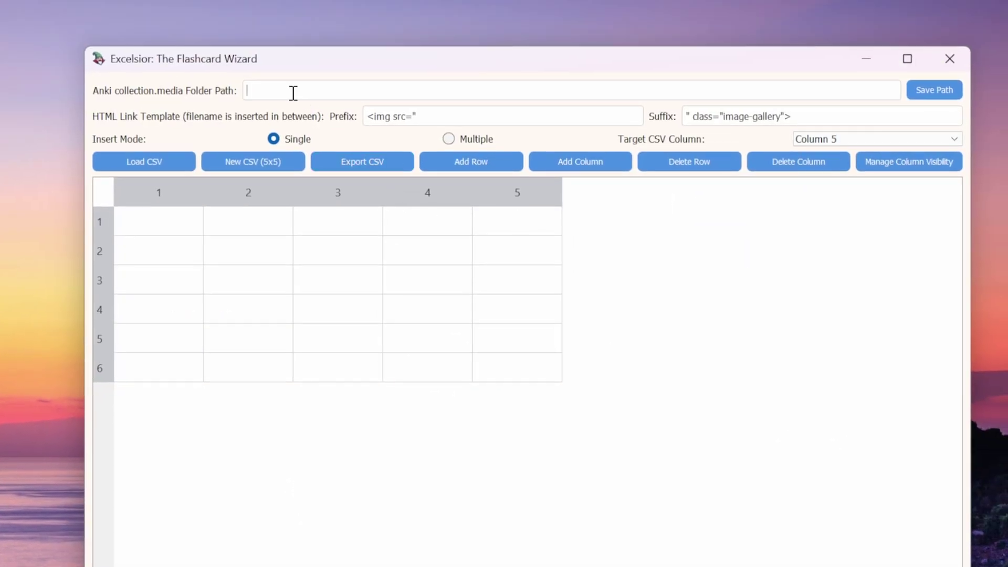
left_click(284, 91)
key("ctrl+v")
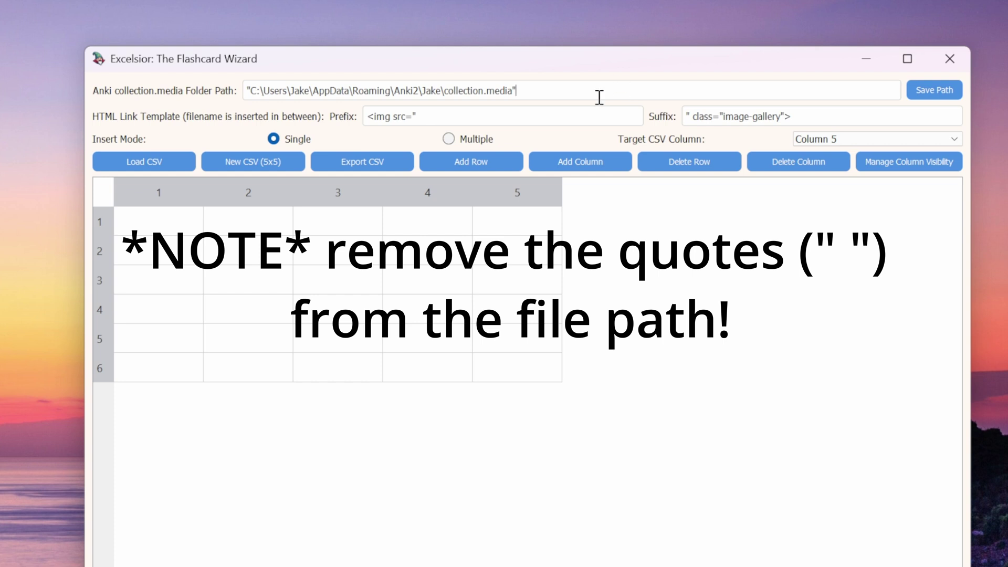
left_click(930, 93)
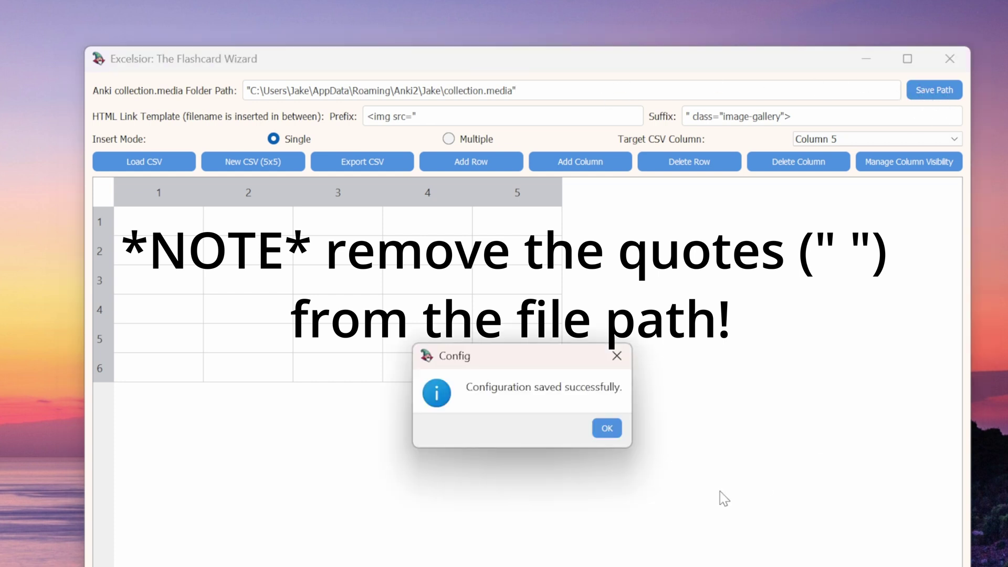
left_click(607, 431)
Highlight the HTML link template's prefix and suffix to examine the image tag they build around the filename
left_click_drag(420, 117, 358, 123)
left_click_drag(837, 114, 632, 118)
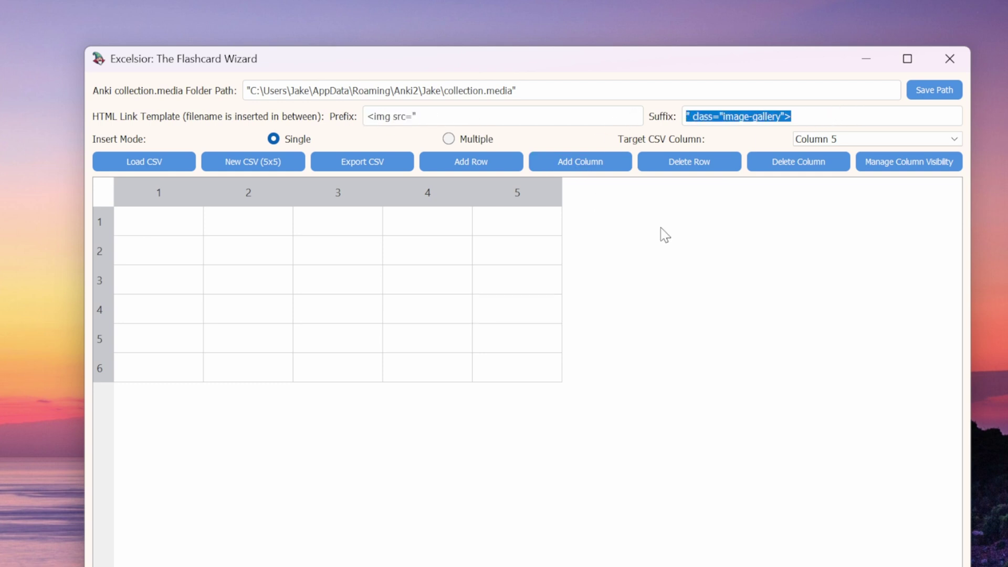
left_click(614, 210)
left_click_drag(451, 118, 303, 116)
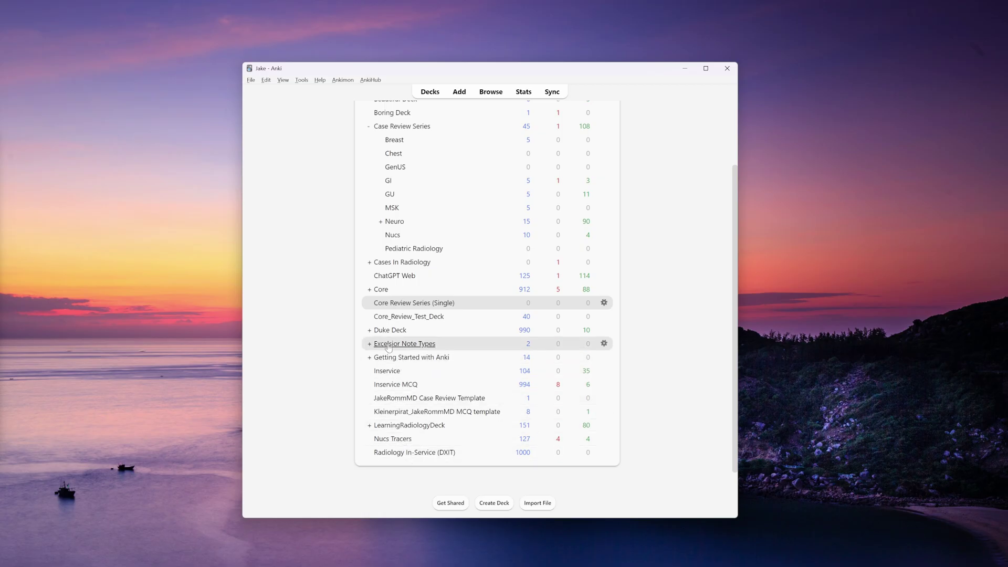
In Anki, start studying the Excelsior Note Types deck and page forward through the front card's image gallery
left_click(388, 345)
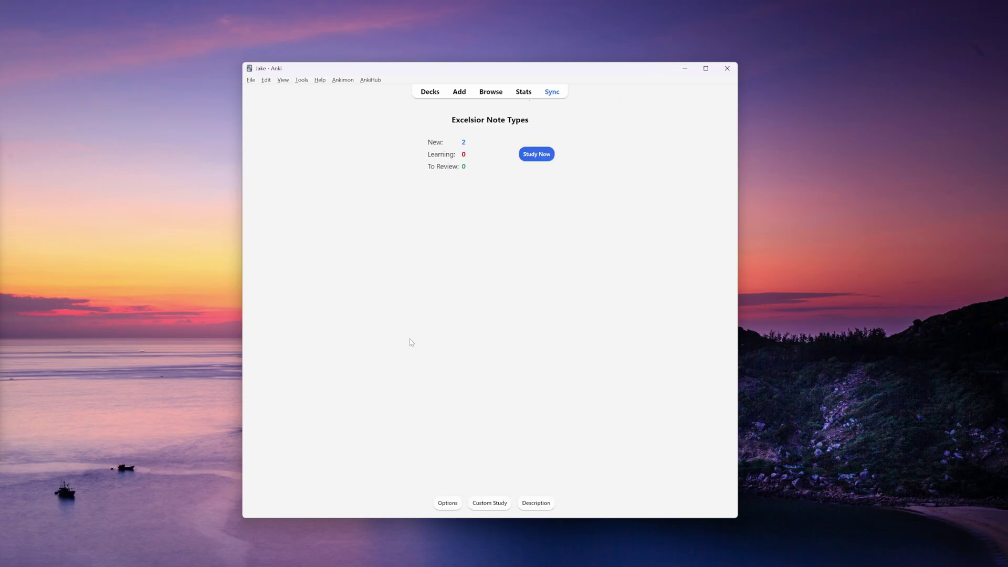
left_click(539, 153)
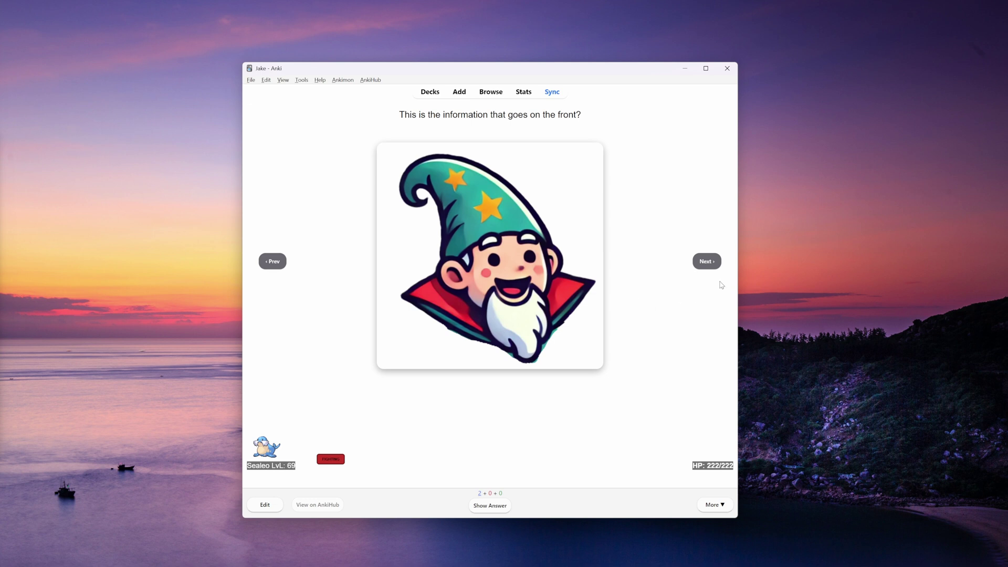
left_click(711, 267)
left_click(711, 268)
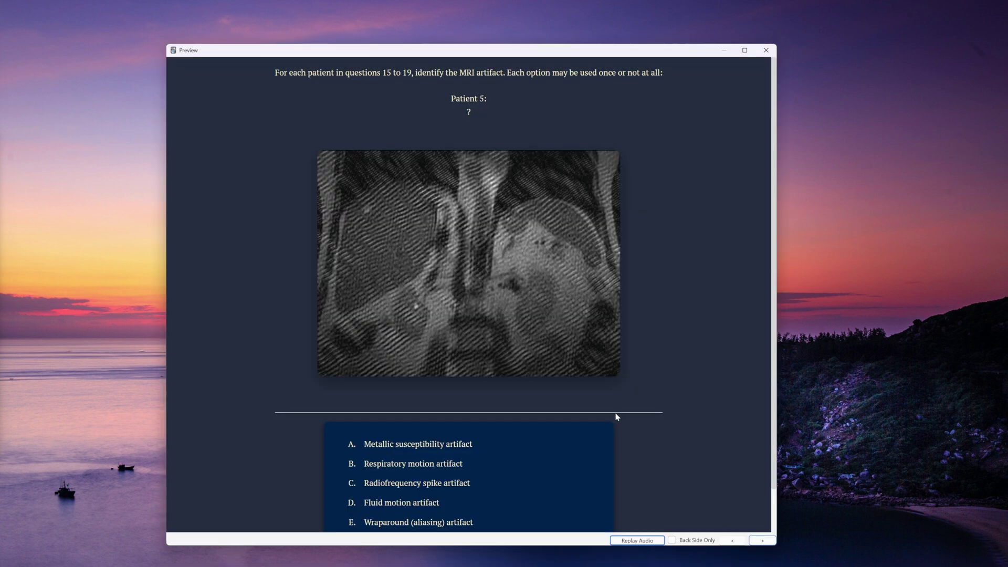
Examine the previewed MRI artifact question for Patient 5, including its image and the full list of answer options
scroll(619, 412, "down", 1)
scroll(619, 412, "up", 1)
scroll(619, 411, "down", 1)
scroll(620, 410, "up", 1)
scroll(653, 347, "down", 1)
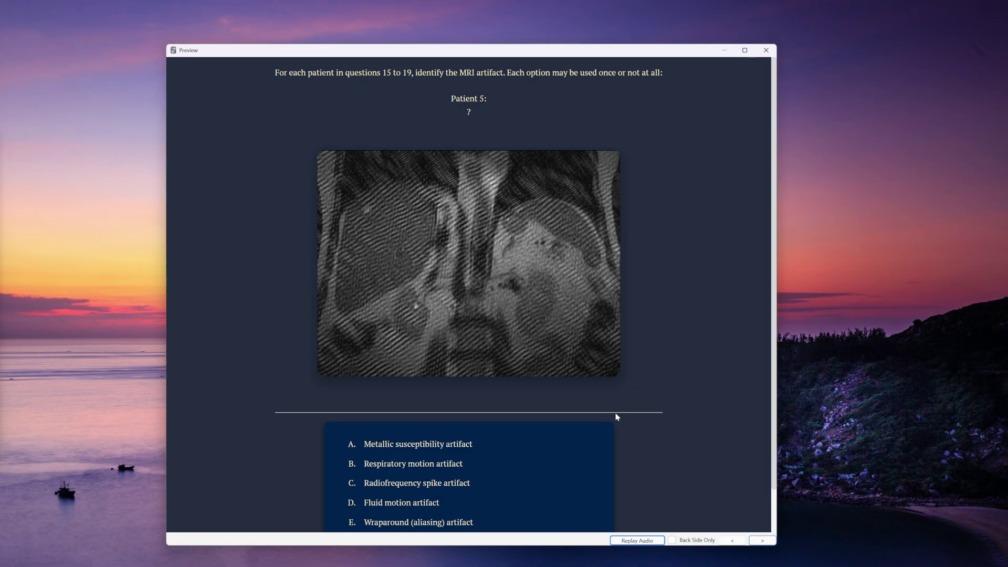
scroll(620, 413, "down", 1)
scroll(619, 413, "up", 1)
scroll(619, 413, "down", 1)
scroll(618, 411, "up", 1)
scroll(653, 348, "down", 1)
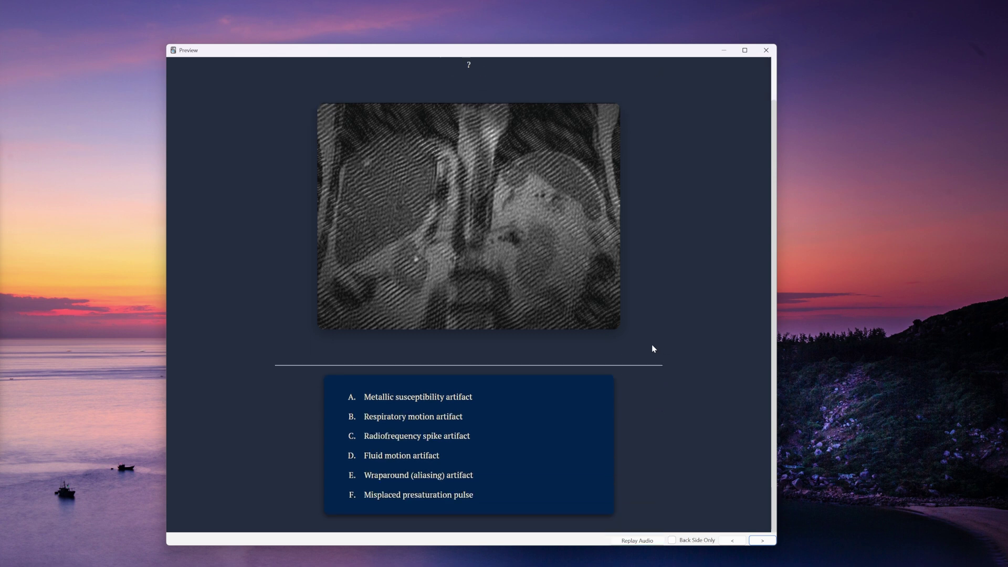
Reveal the previewed card's answer and review its explanation and images, and highlight the class attribute in the Flashcard Wizard's suffix
left_click(762, 540)
scroll(623, 307, "down", 8)
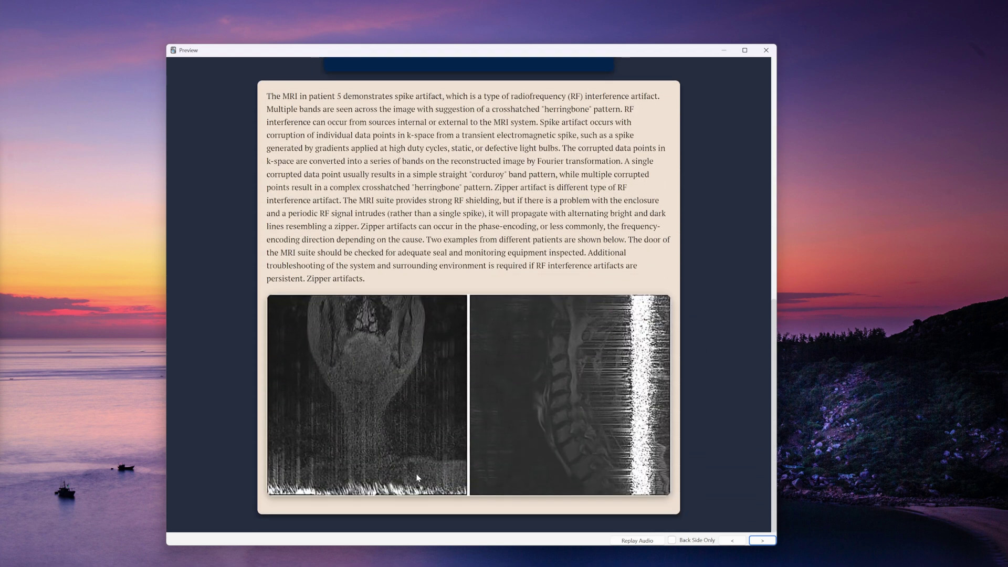
scroll(628, 445, "up", 9)
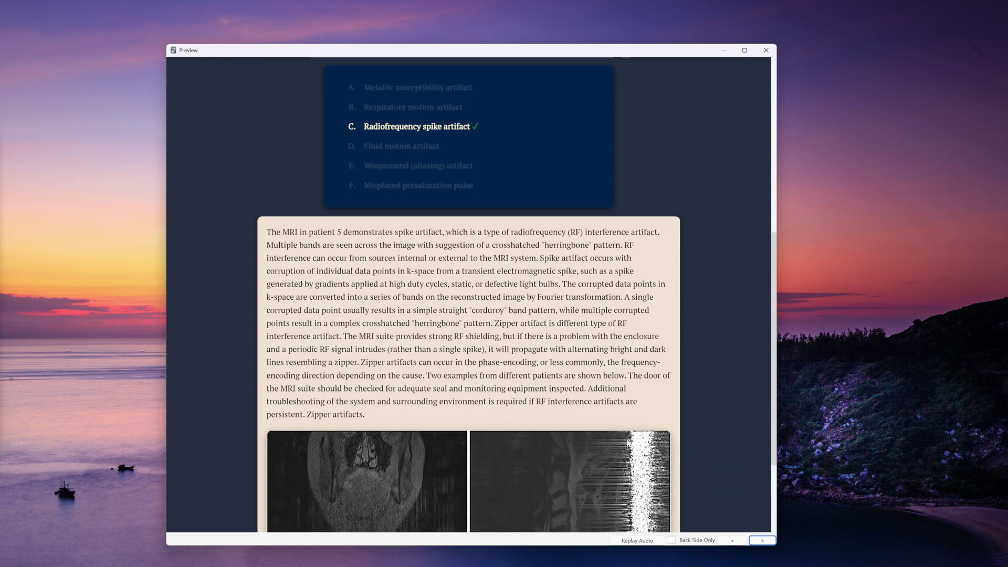
scroll(613, 445, "down", 7)
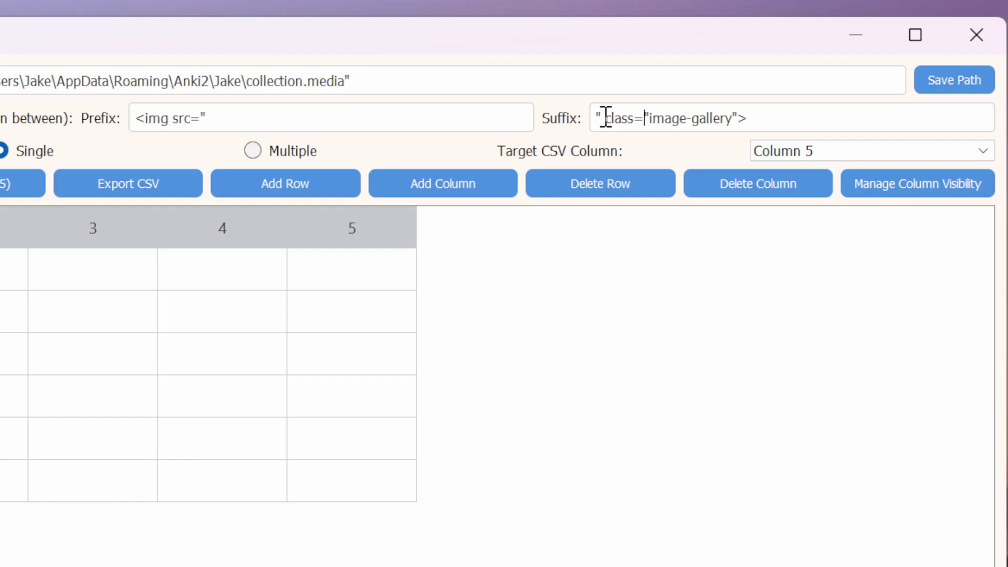
left_click_drag(603, 117, 736, 120)
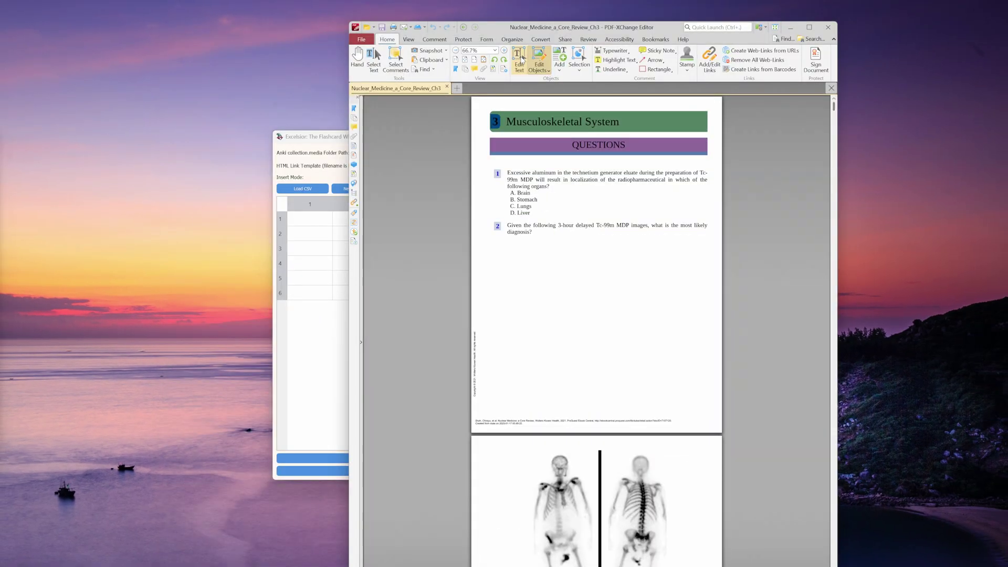
In PDF-XChange Editor, select all of question 1's text, and select question 2's bone scan image and open its available actions
left_click(530, 207)
key("ctrl+a")
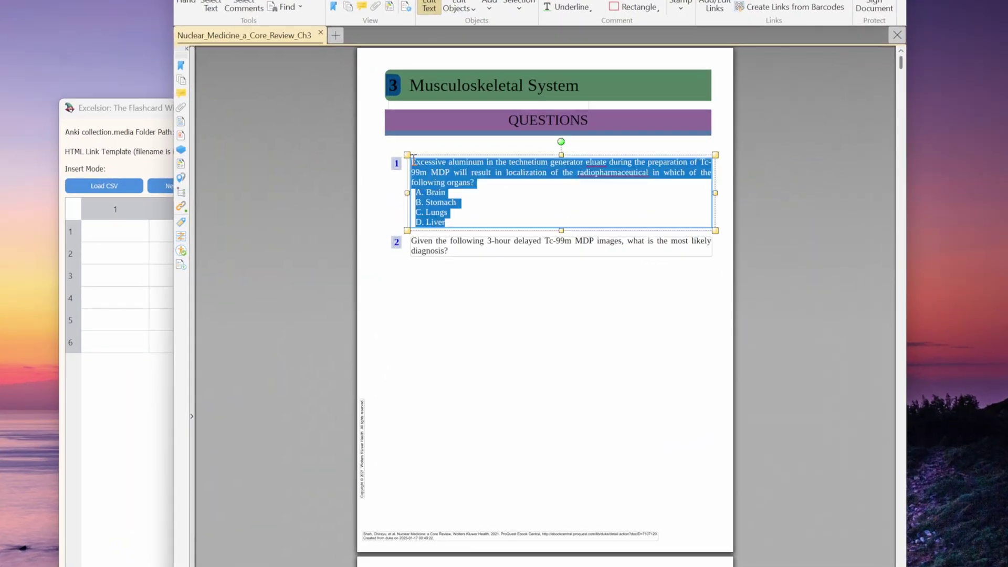
left_click(607, 333)
left_click_drag(525, 163, 559, 356)
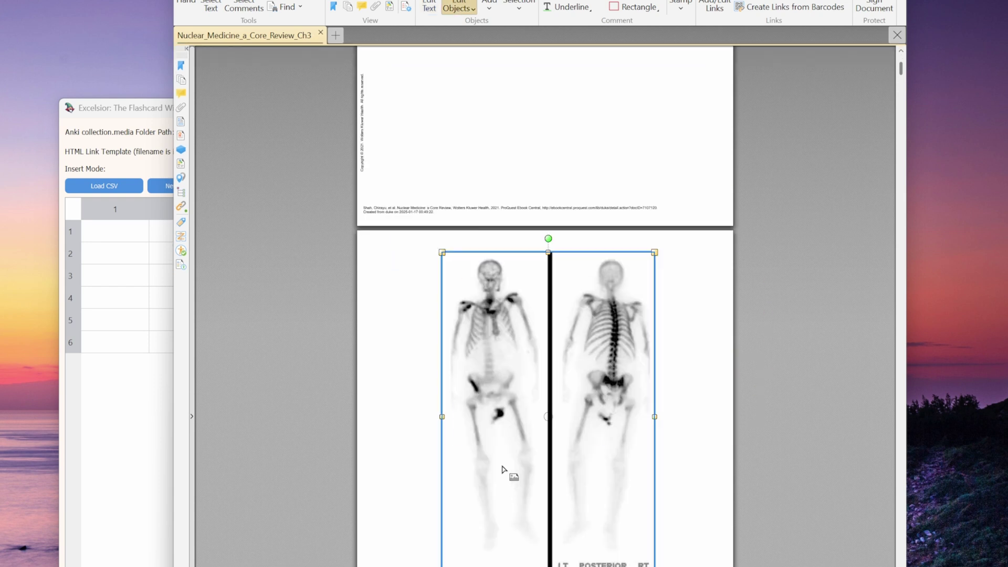
right_click(502, 468)
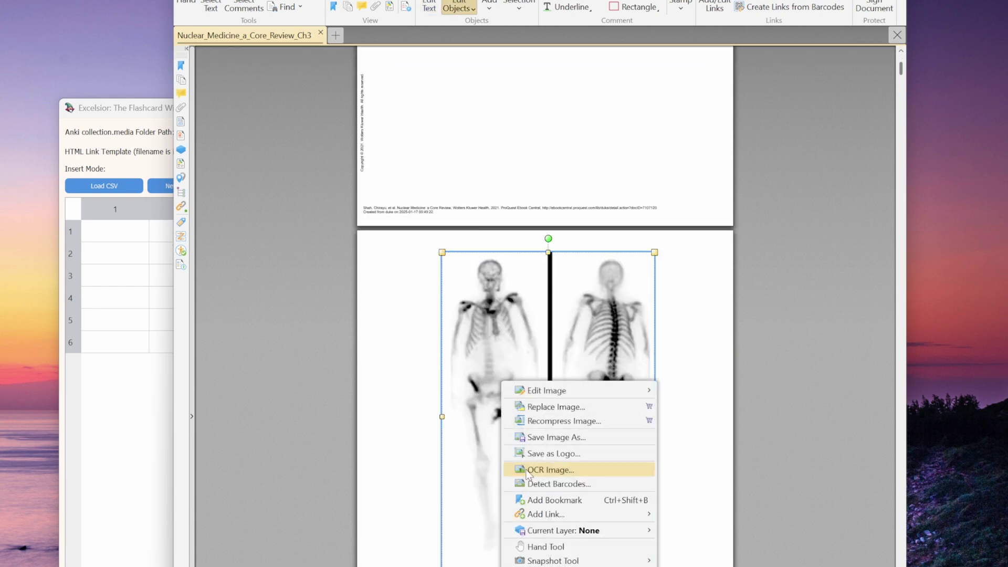
left_click(493, 482)
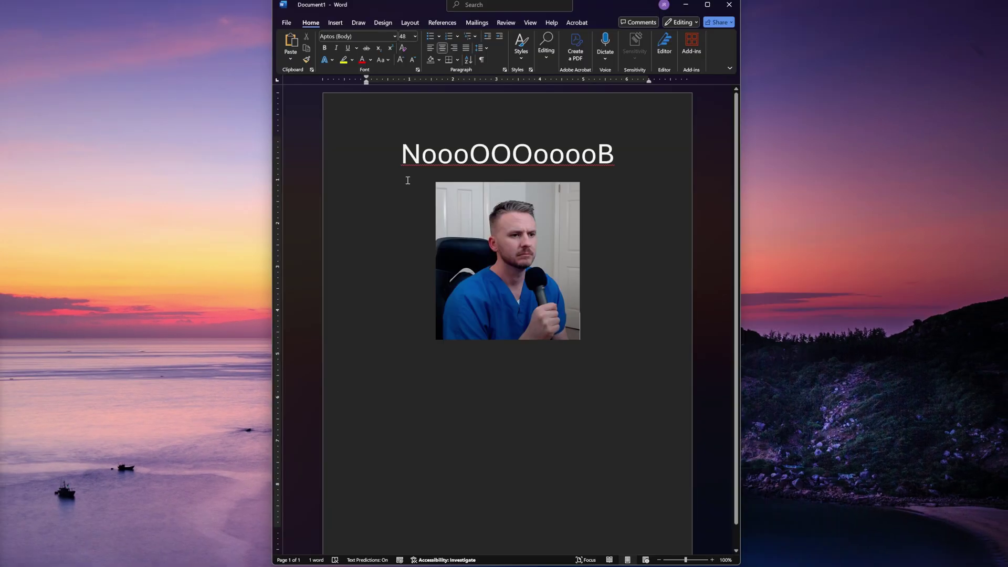
In the Word document, take a screen snip of the area containing the heading and the photo
key("super+shift+s")
left_click_drag(386, 135, 645, 377)
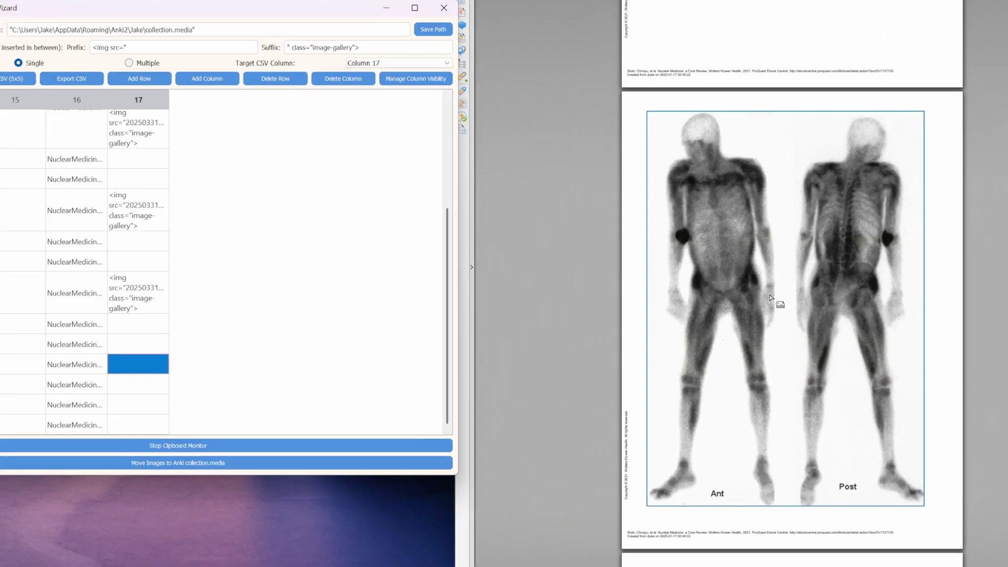
Select the whole-body scan labelled Ant and Post in the PDF and copy it while the clipboard monitor runs
left_click(770, 298)
scroll(803, 277, "down", 2)
scroll(818, 289, "up", 3)
key("ctrl+c")
scroll(839, 305, "down", 3)
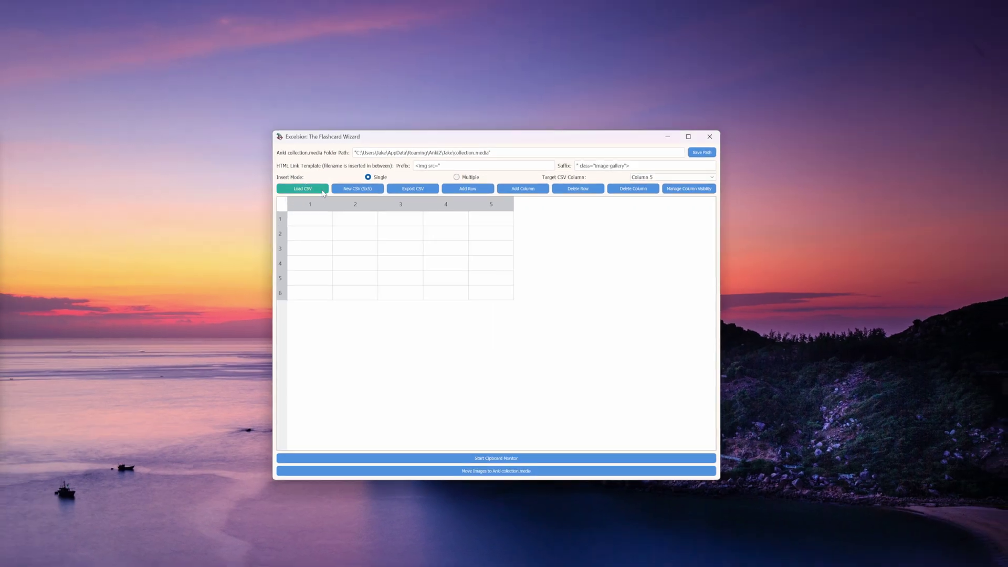
Load the Nucs_Ch1 CSV file from the Core_Review_project folder into the Flashcard Wizard
left_click(323, 191)
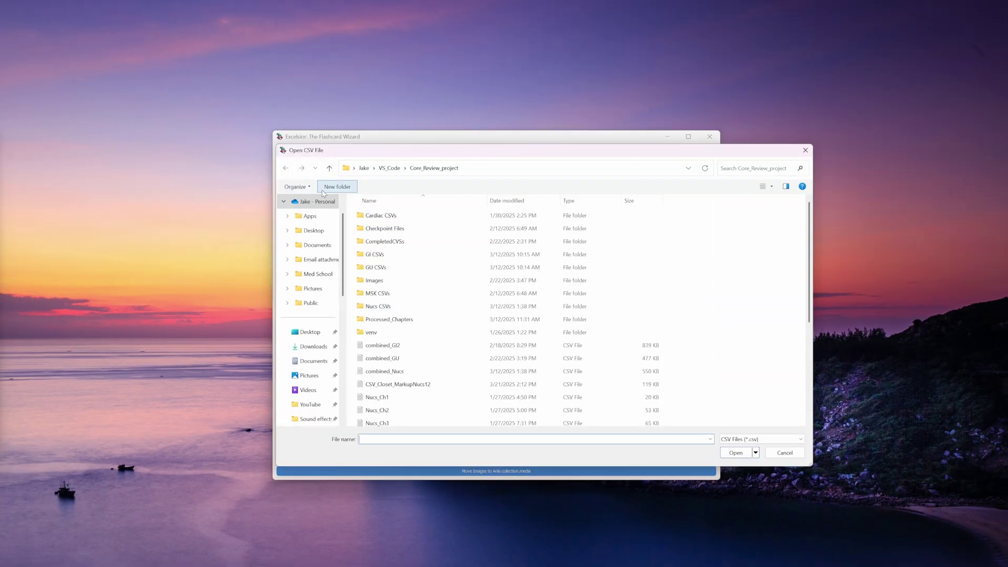
left_click(394, 399)
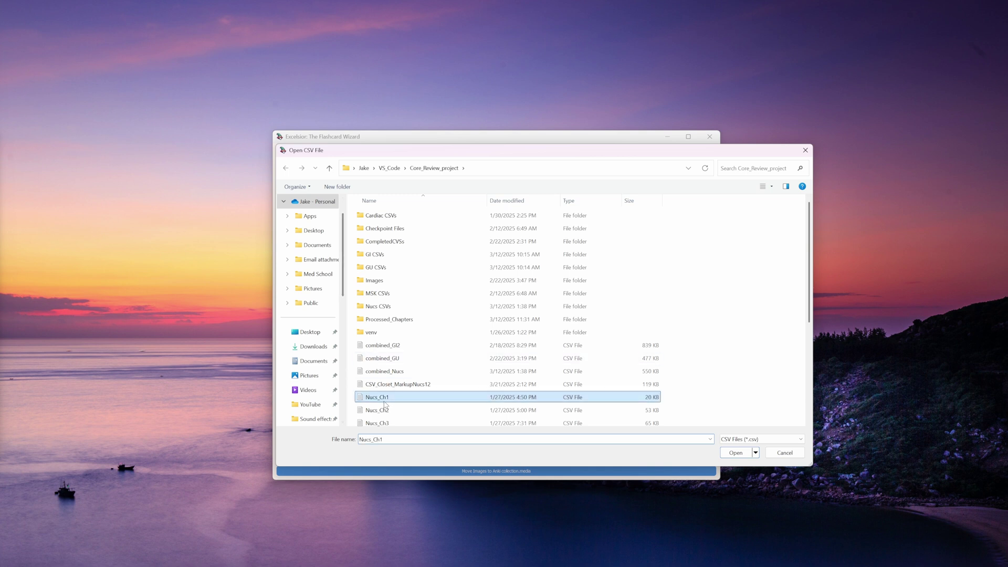
left_click(736, 454)
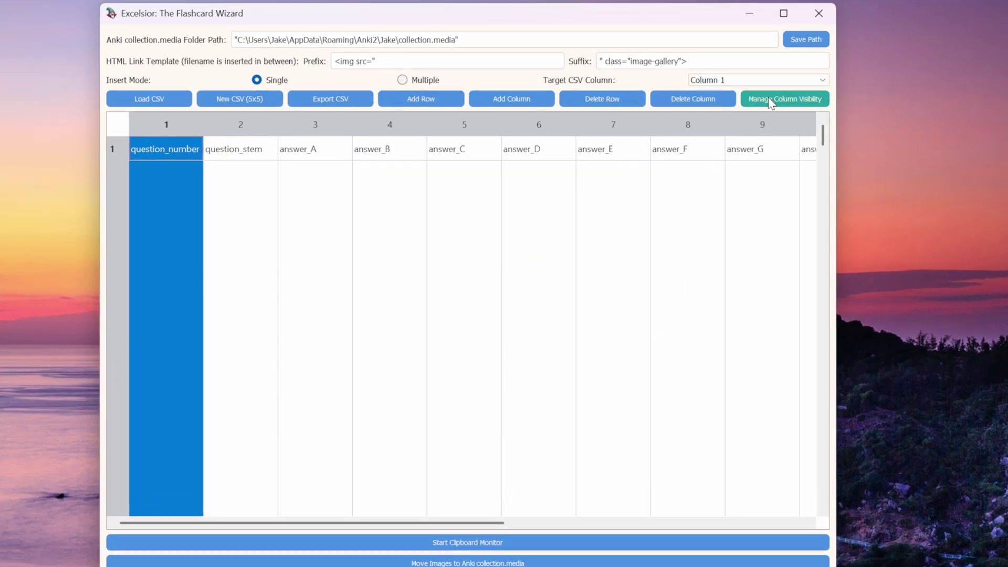
Hide columns 2 through 14 of the loaded table, leaving only question_number, correct_answer and tag visible
left_click(770, 99)
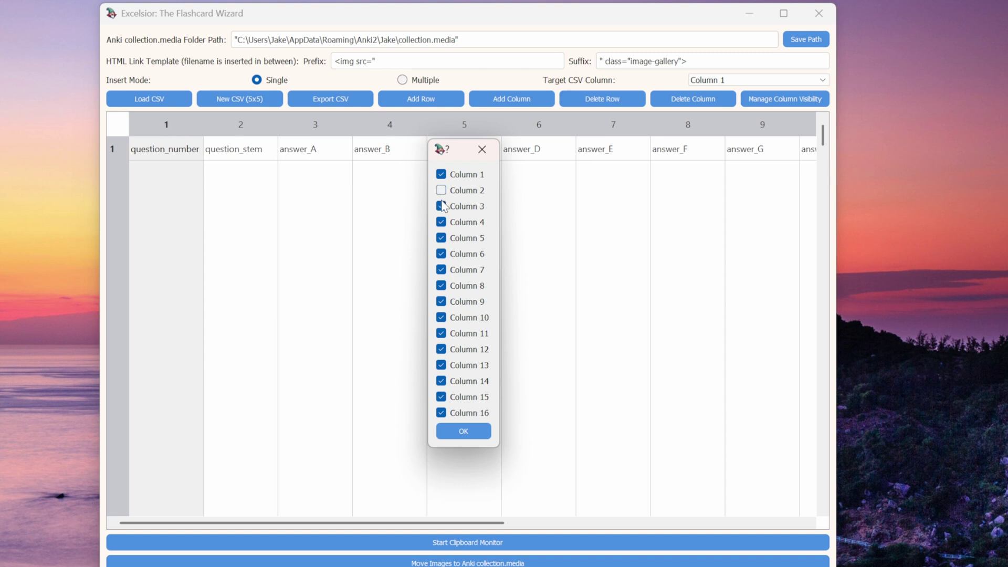
mouse_move(442, 214)
left_mouse_down()
mouse_move(444, 328)
mouse_move(462, 431)
left_mouse_up()
left_click(463, 431)
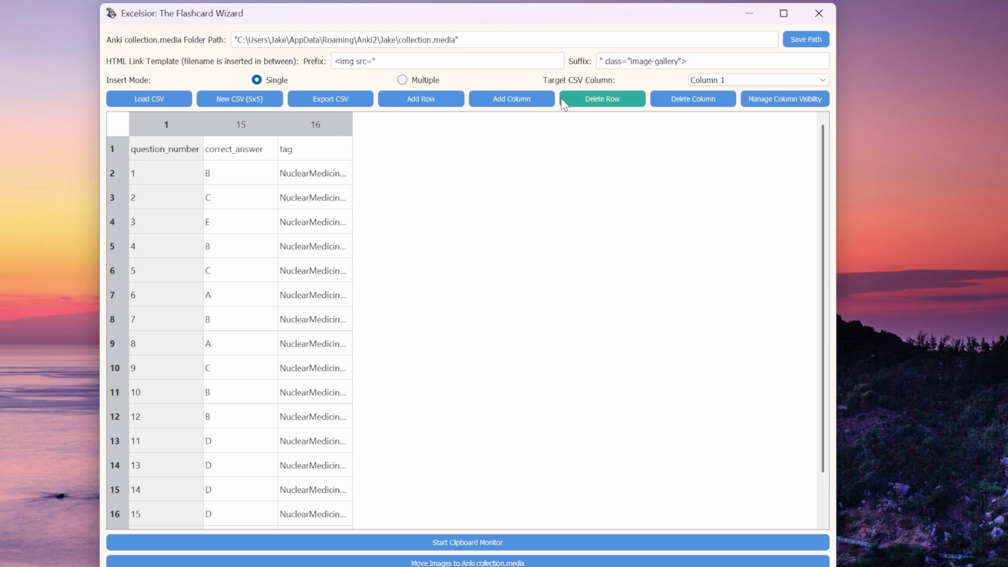
Add a column after tag, make Column 17 the target CSV column, and enter Images as its header
left_click(517, 105)
left_click(402, 153)
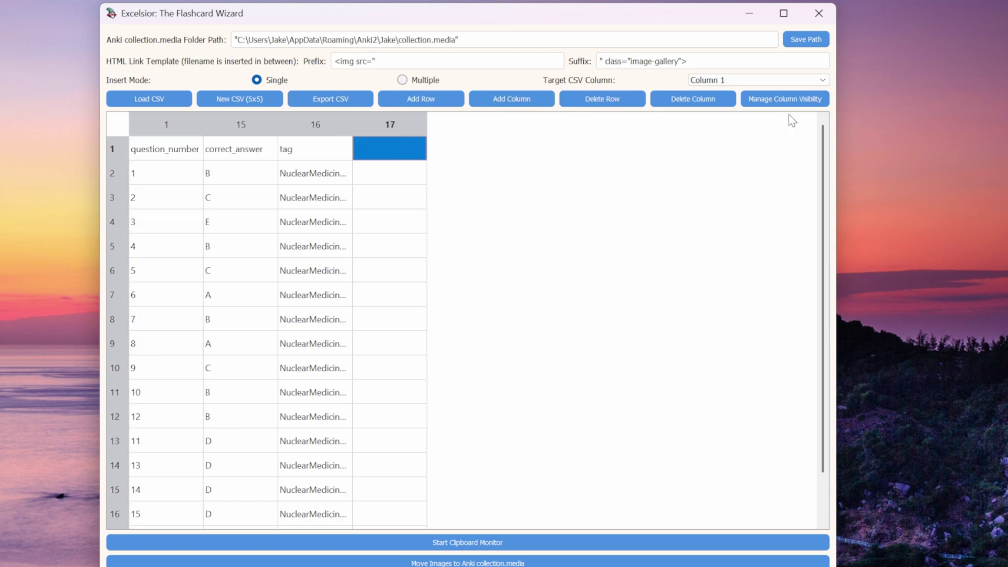
left_click(822, 79)
scroll(725, 154, "down", 2)
left_click(723, 176)
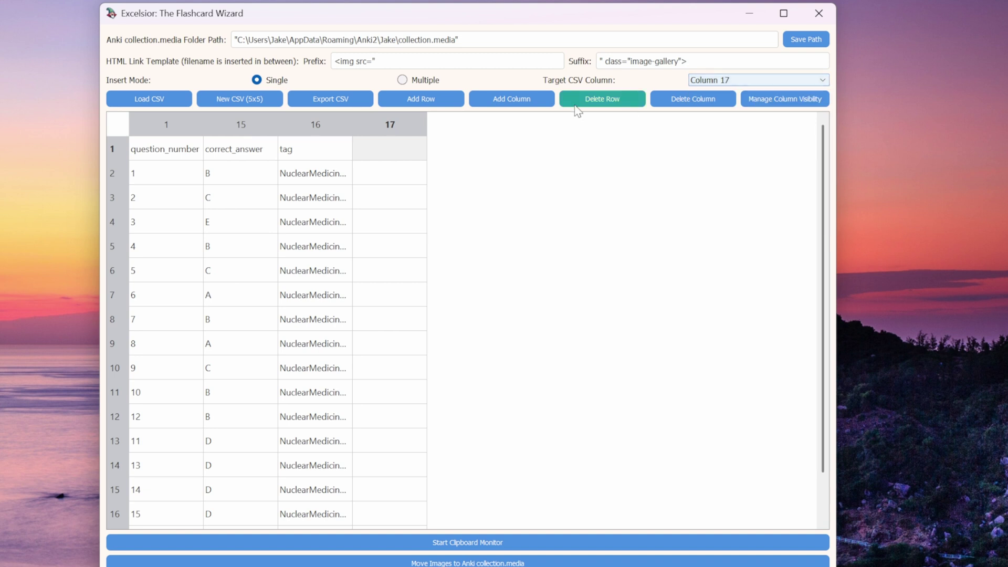
left_click(380, 150)
type("Images")
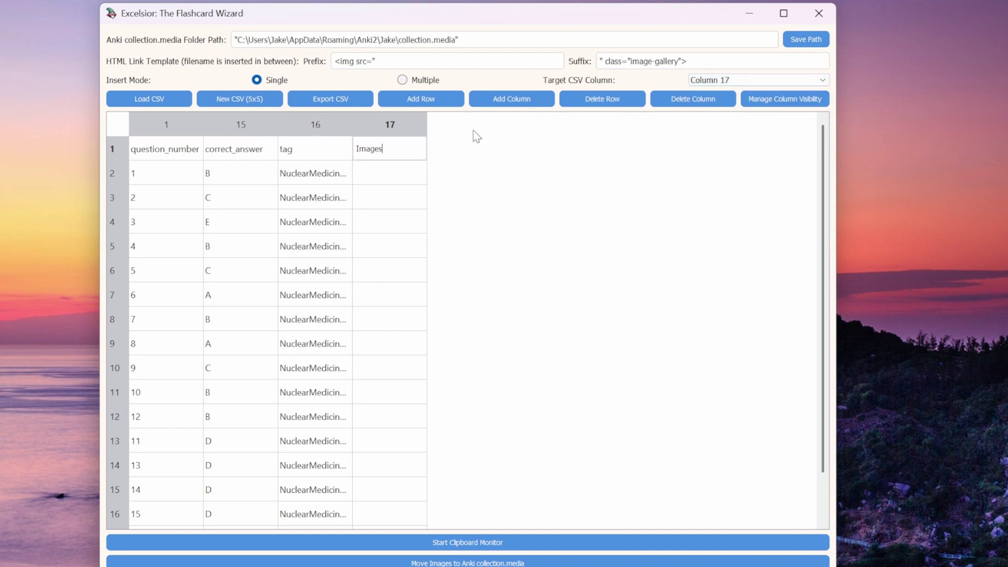
Select question 1's cell in the Images column, use Single insert mode, and start the clipboard monitor
left_click(408, 175)
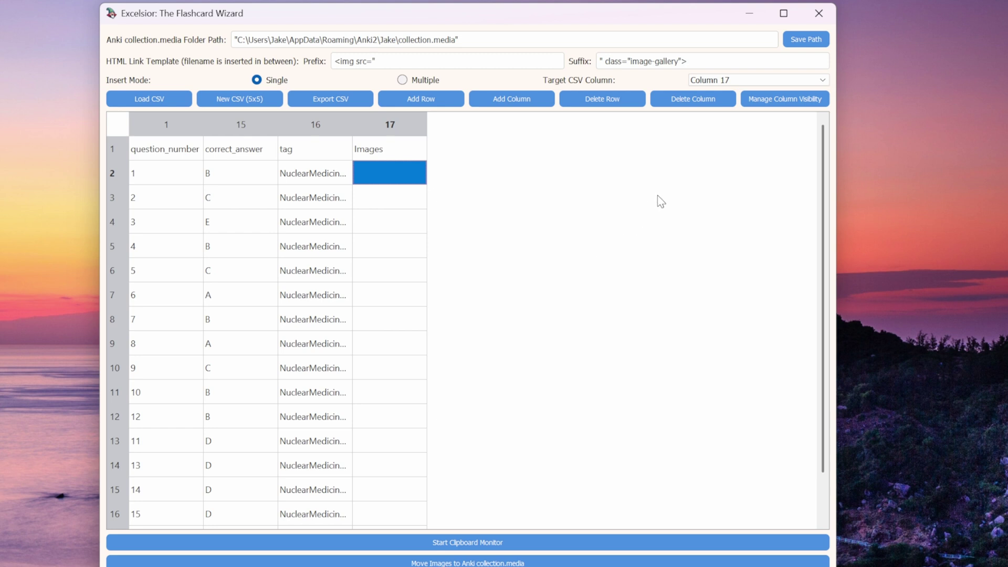
left_click(273, 83)
left_click(465, 544)
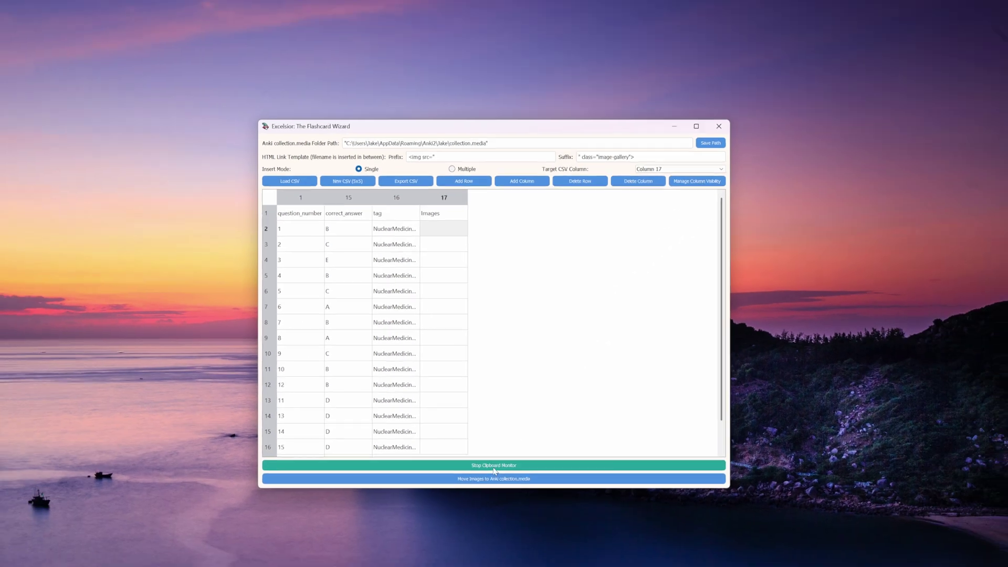
left_click(596, 306)
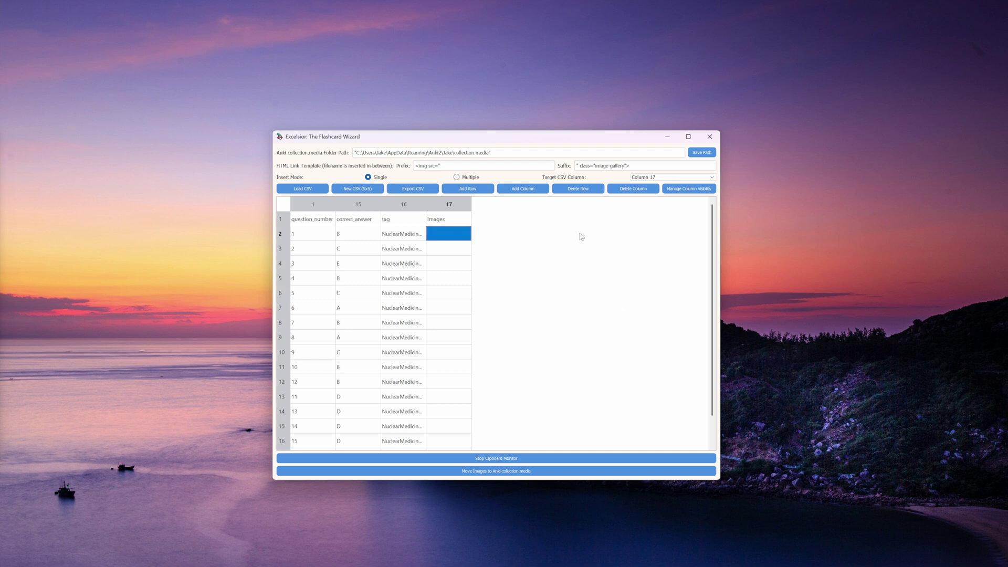
Place the wizard beside the PDF, switch to PDF-XChange Editor and copy the whole-body anterior/posterior scan for question 1's Images cell
left_click_drag(556, 139, 389, 140)
key("alt+Tab")
scroll(619, 288, "down", 5)
left_click(599, 304)
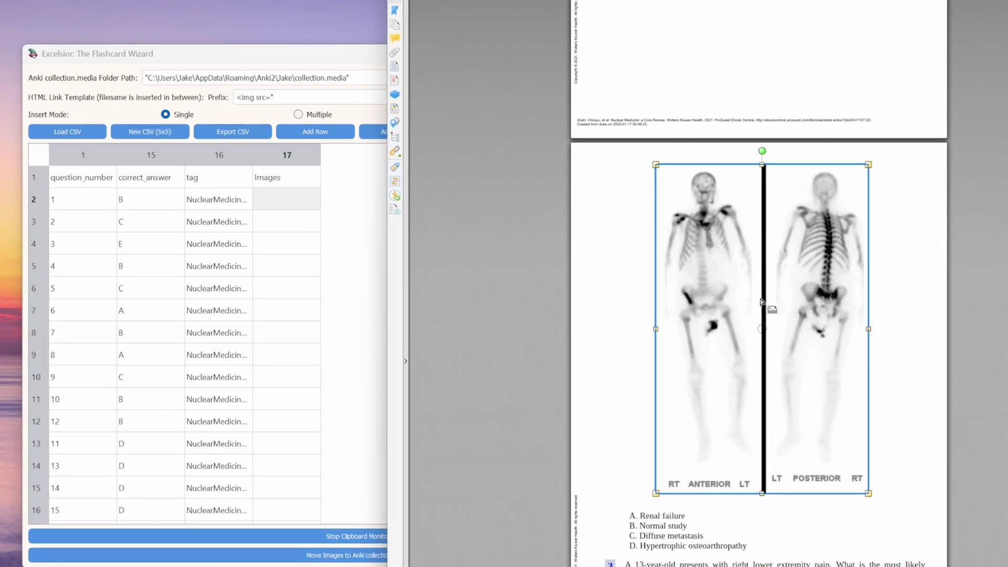
key("ctrl+c")
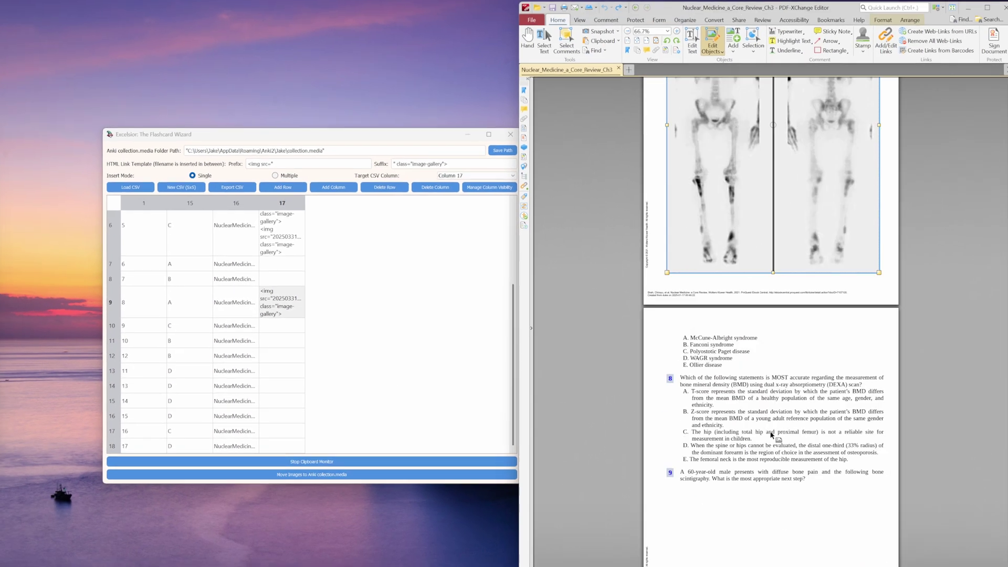
Copy the bone scintigraphy image that follows question 9 in the Nuclear_Medicine_a_Core_Review_Ch3 PDF for the Images column
scroll(772, 443, "down", 3)
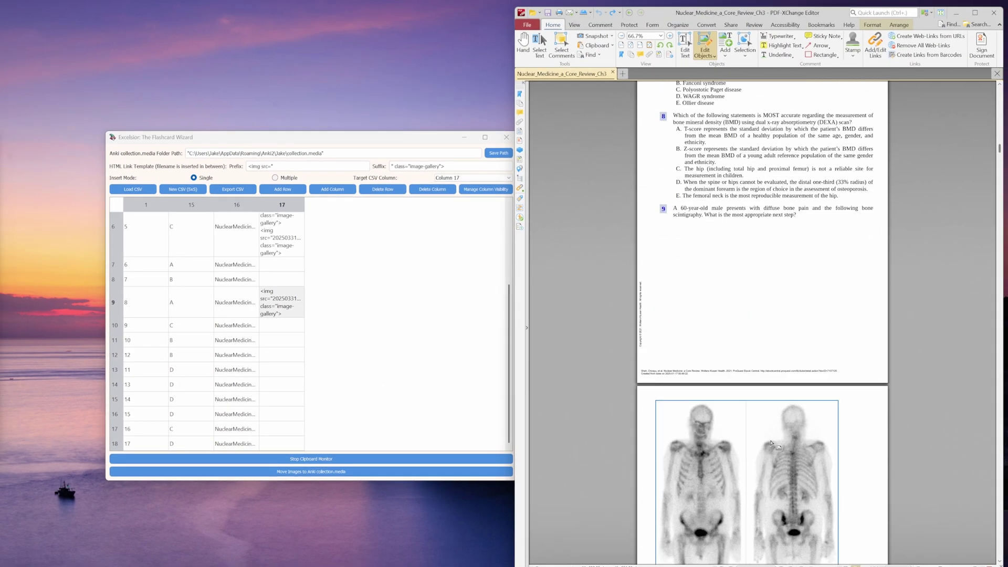
scroll(771, 443, "down", 4)
left_click(754, 411)
key("ctrl+c")
scroll(754, 412, "down", 3)
scroll(828, 436, "down", 4)
scroll(736, 389, "down", 9)
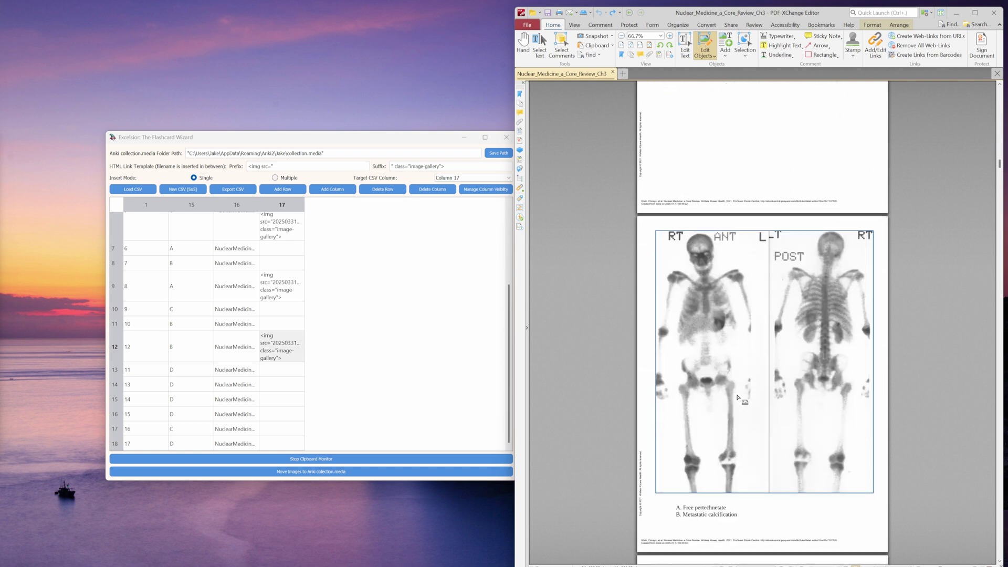
Select the two-view chest bone scan above question 4 in the PDF for question 3's Images cell
scroll(740, 390, "down", 5)
scroll(743, 390, "down", 20)
left_click(756, 368)
scroll(756, 341, "down", 2)
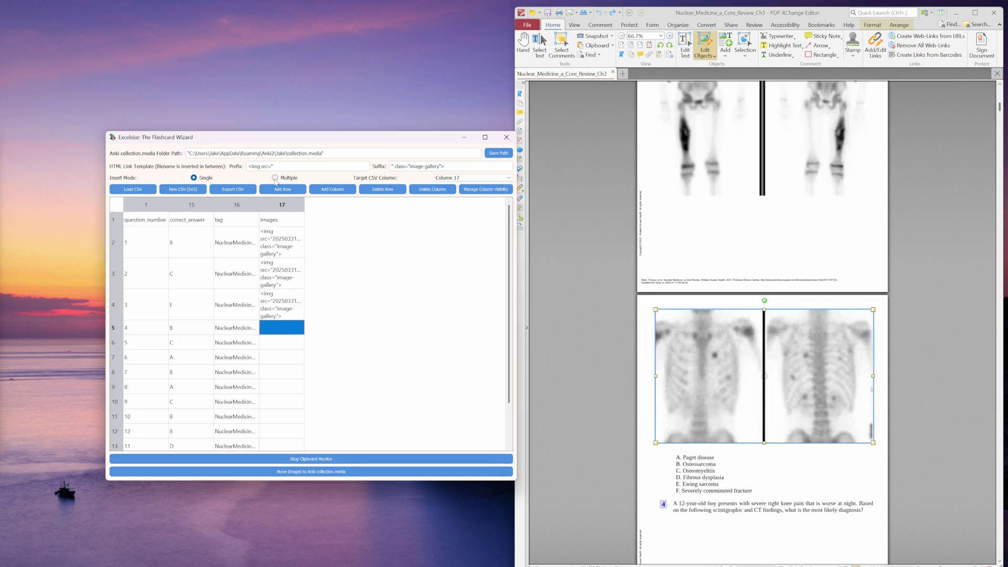
Switch the insert mode to Multiple and copy question 4's scintigraphy, CT and knee X-ray images into its Images cell
left_click(275, 180)
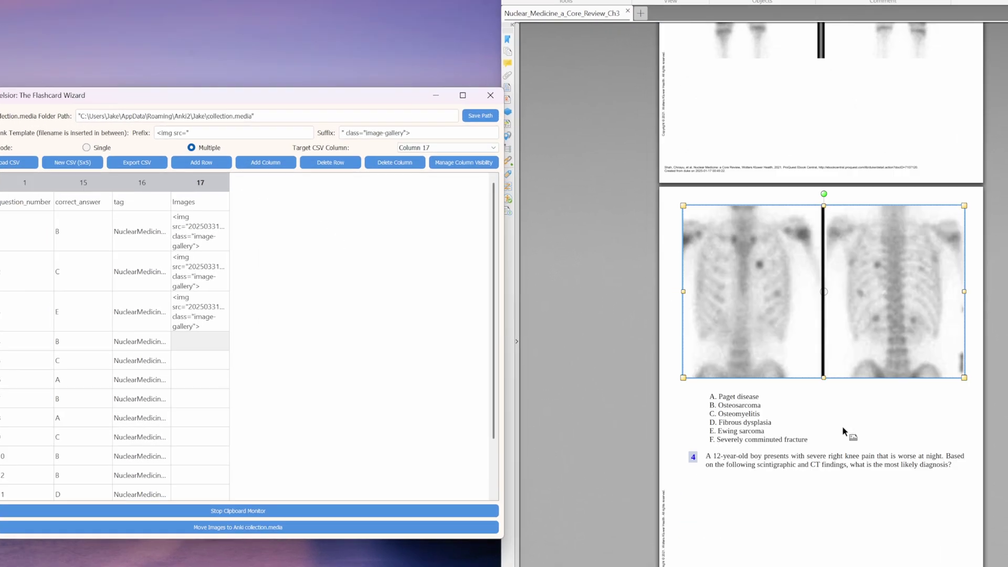
scroll(766, 381, "down", 8)
scroll(875, 437, "down", 1)
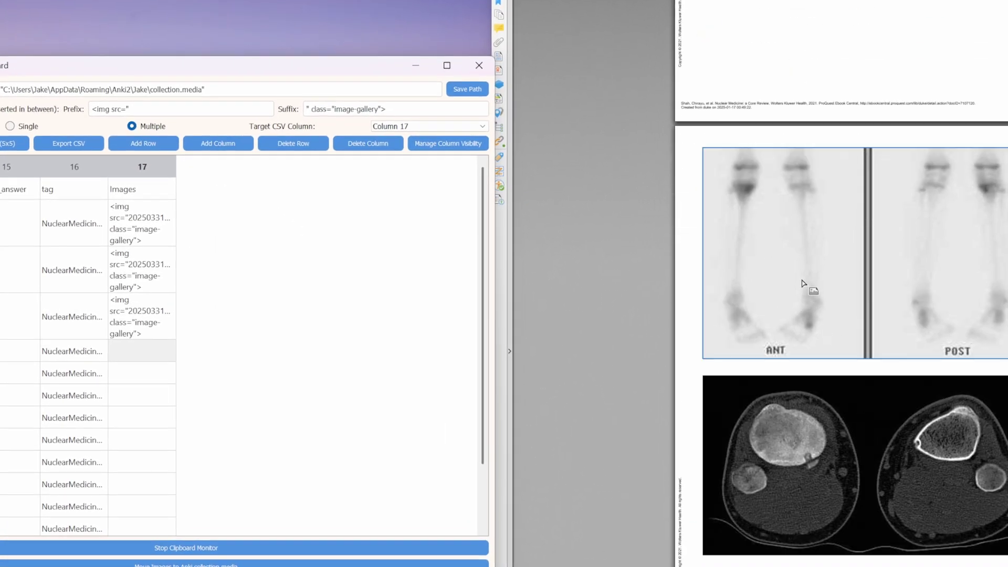
left_click(844, 295)
key("ctrl+c")
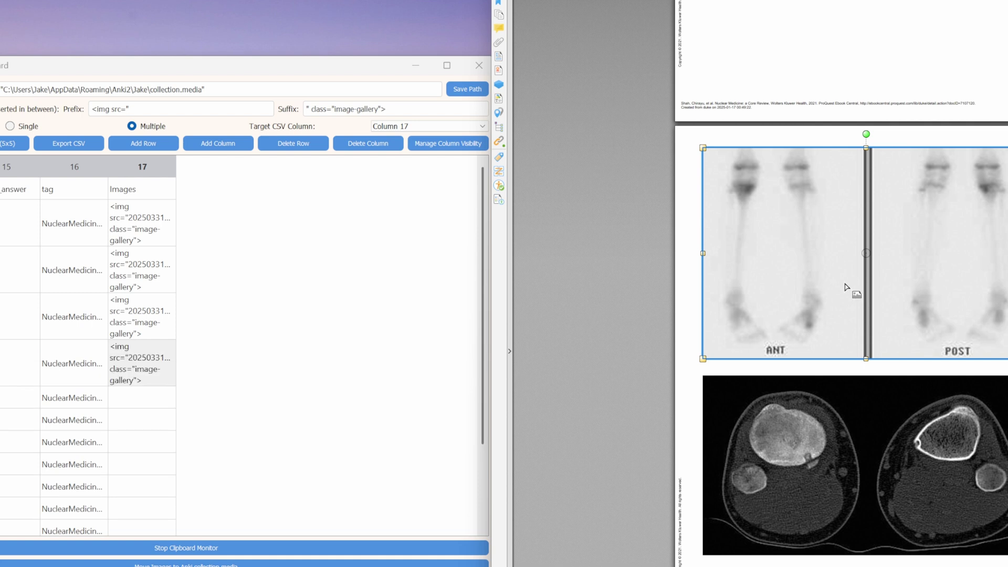
left_click(830, 453)
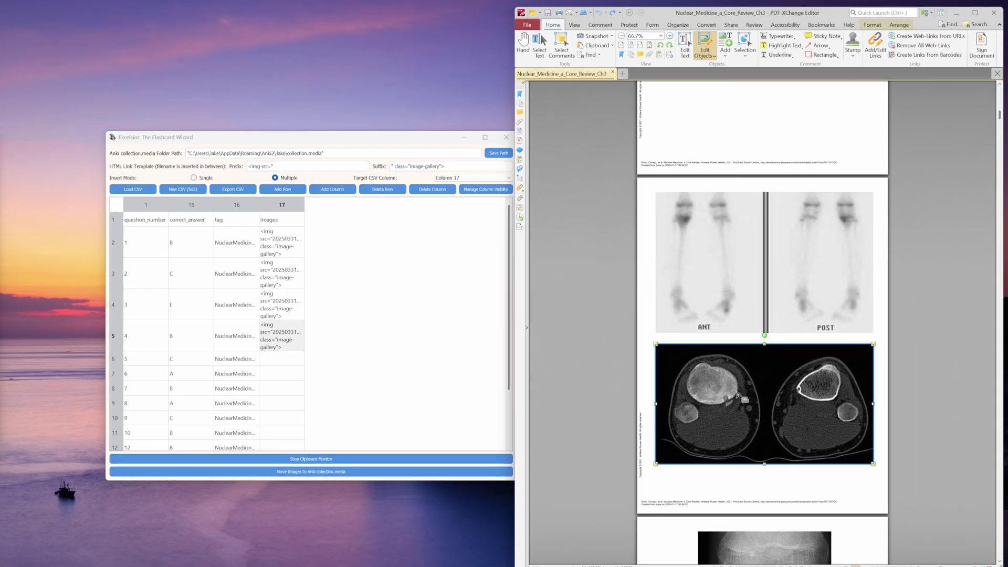
key("ctrl+c")
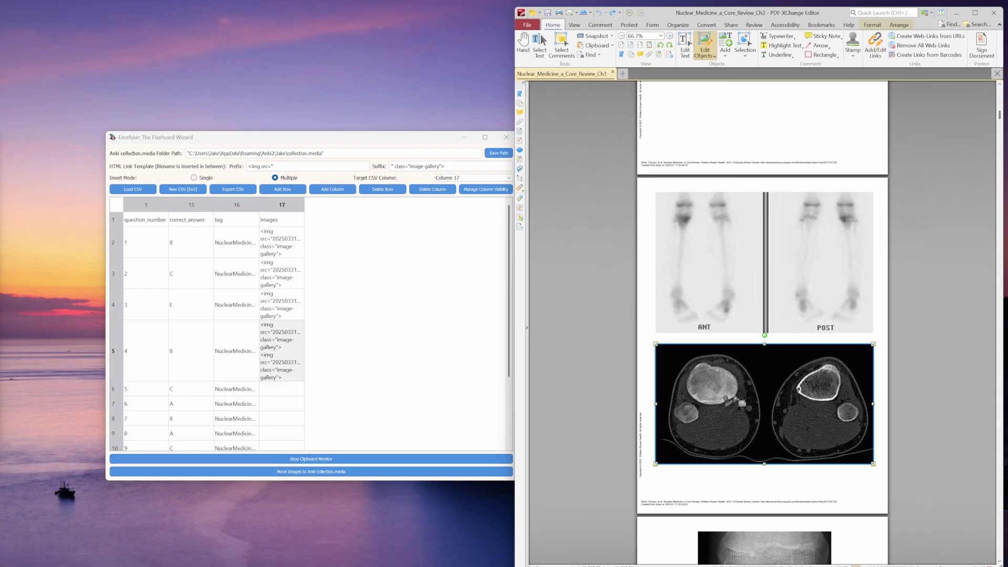
scroll(739, 395, "down", 5)
left_click(745, 374)
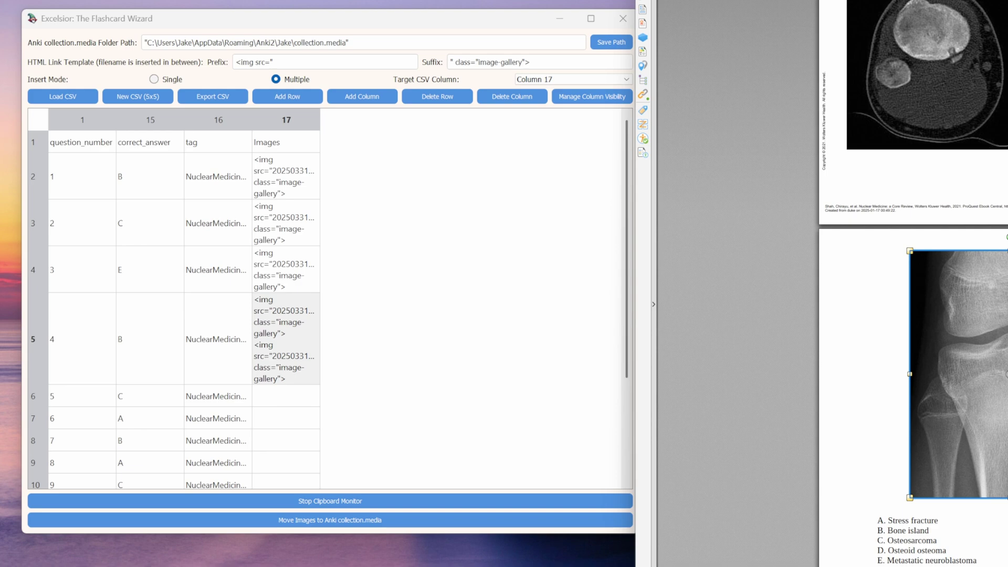
key("ctrl+c")
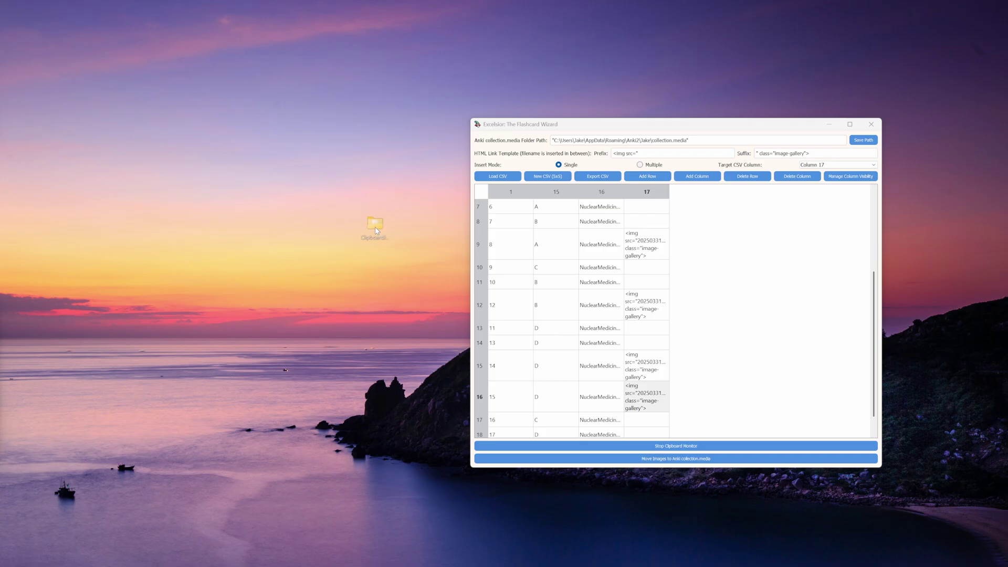
Open the Images subfolder of ClipboardImages and view the captured image files as larger thumbnails
left_click_drag(375, 229, 374, 235)
left_click(475, 556)
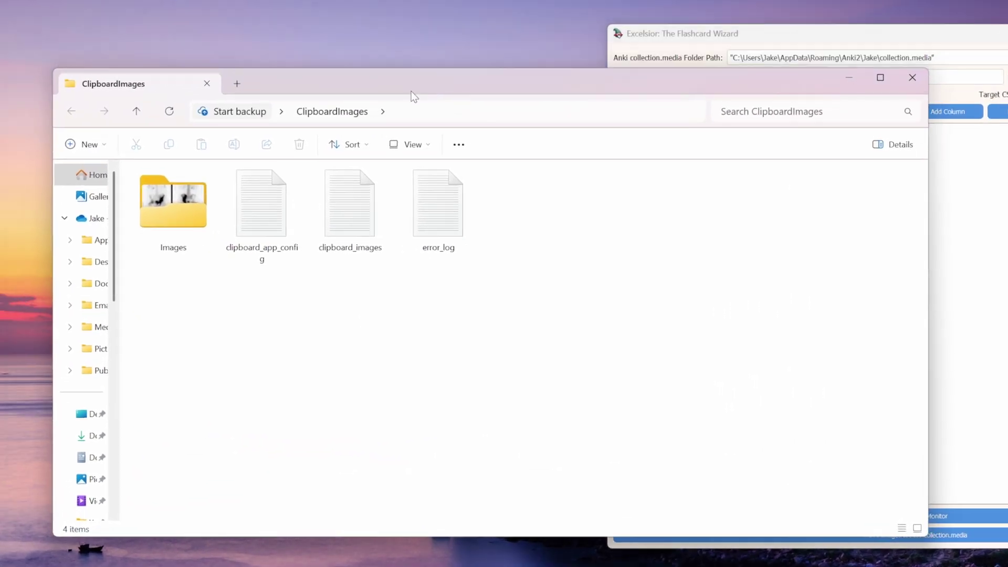
double_click(182, 221)
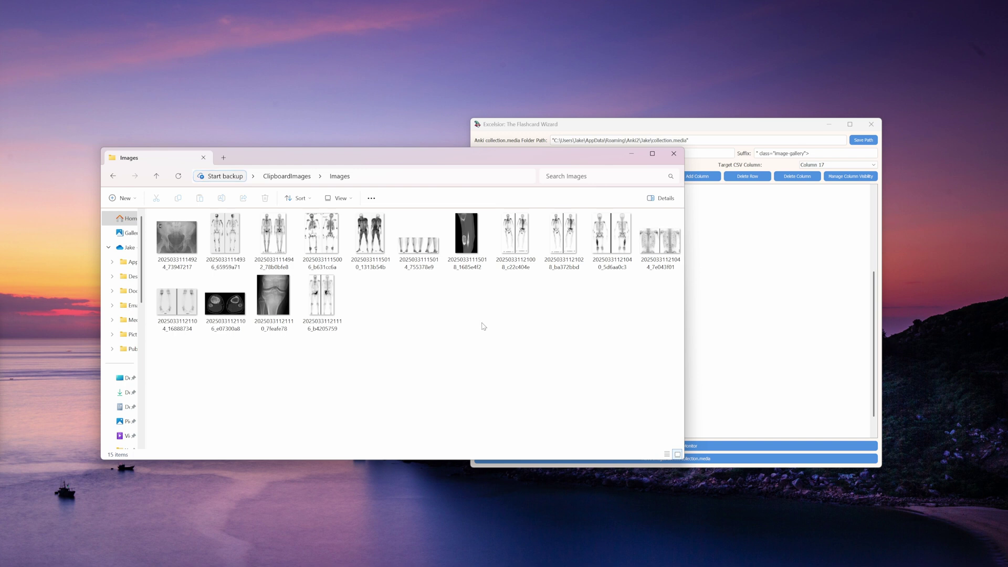
scroll(462, 323, "up", 5, "ctrl")
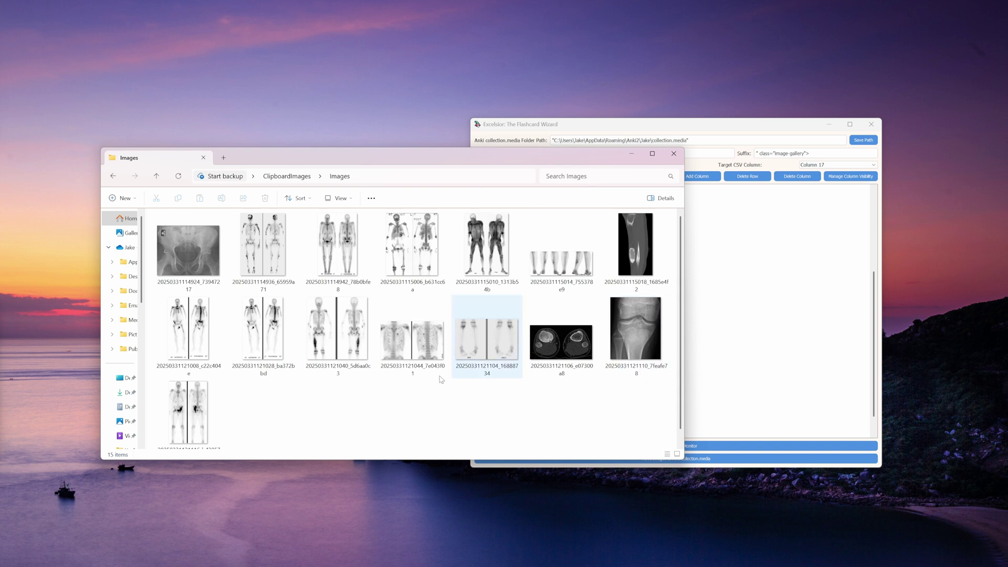
scroll(251, 402, "down", 1)
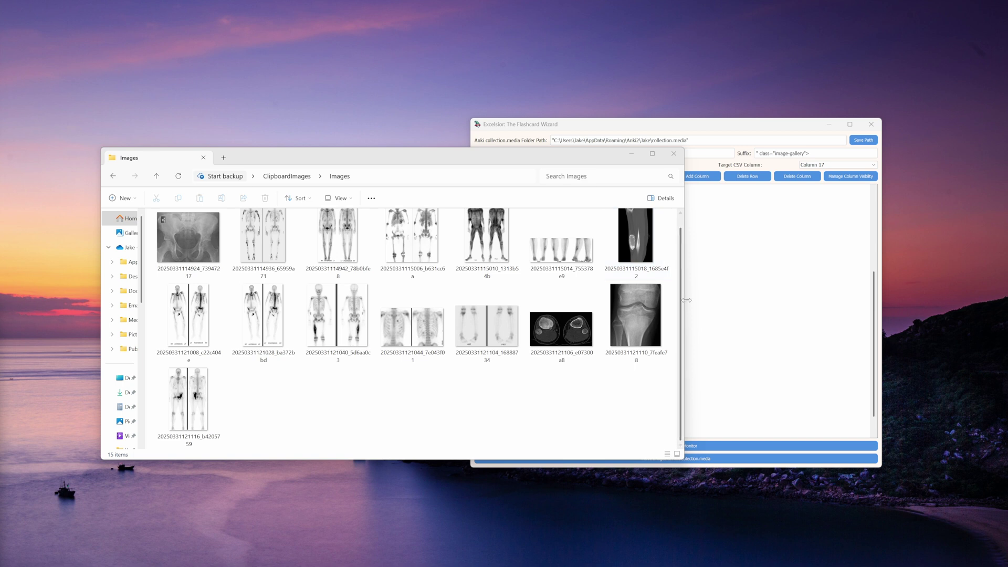
Resize the Images folder window so that it fits side by side with the Flashcard Wizard
left_click_drag(683, 301, 471, 286)
left_click_drag(322, 148, 316, 118)
left_click_drag(360, 460, 359, 471)
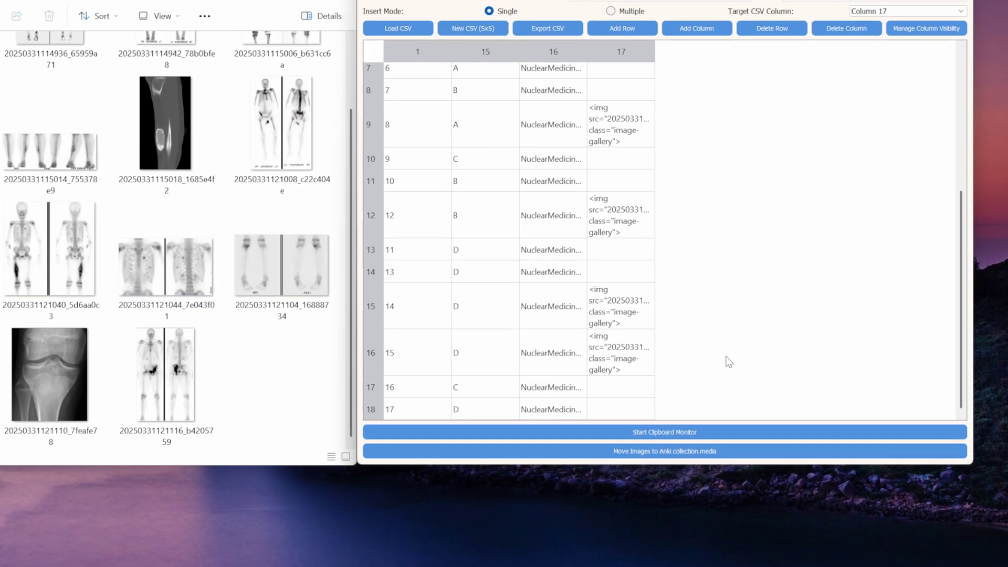
Stop the clipboard monitor and try to move the captured images to the Anki collection.media folder
left_click(685, 446)
left_click(690, 459)
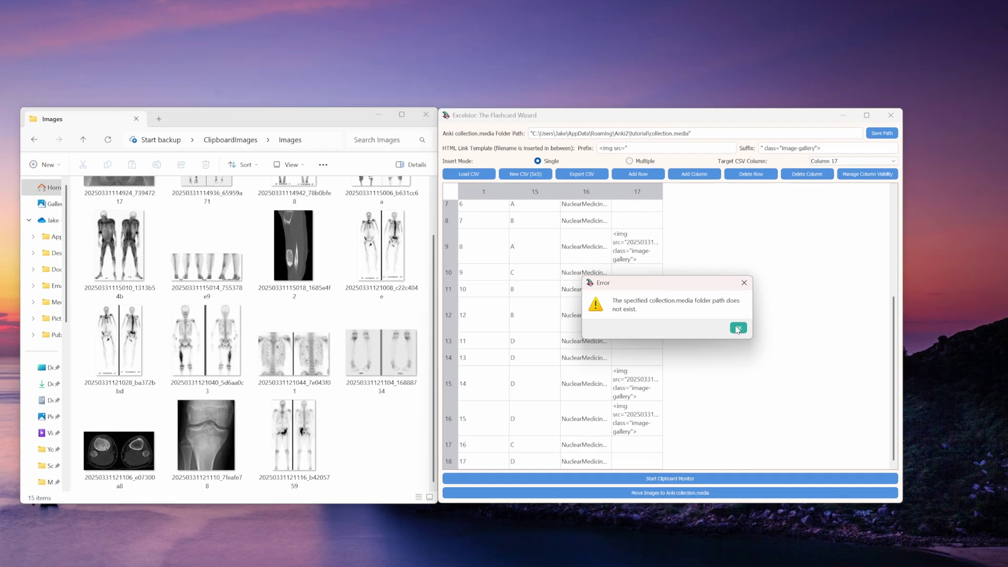
left_click(736, 312)
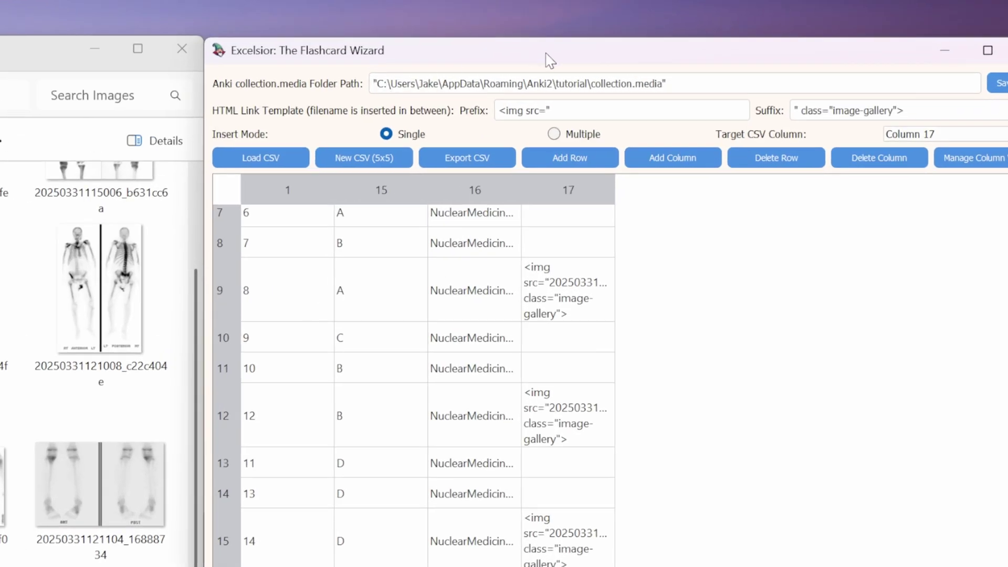
Remove the quotation marks around the collection.media folder path and try again to move the images
key("Delete")
left_click(672, 78)
key("BackSpace")
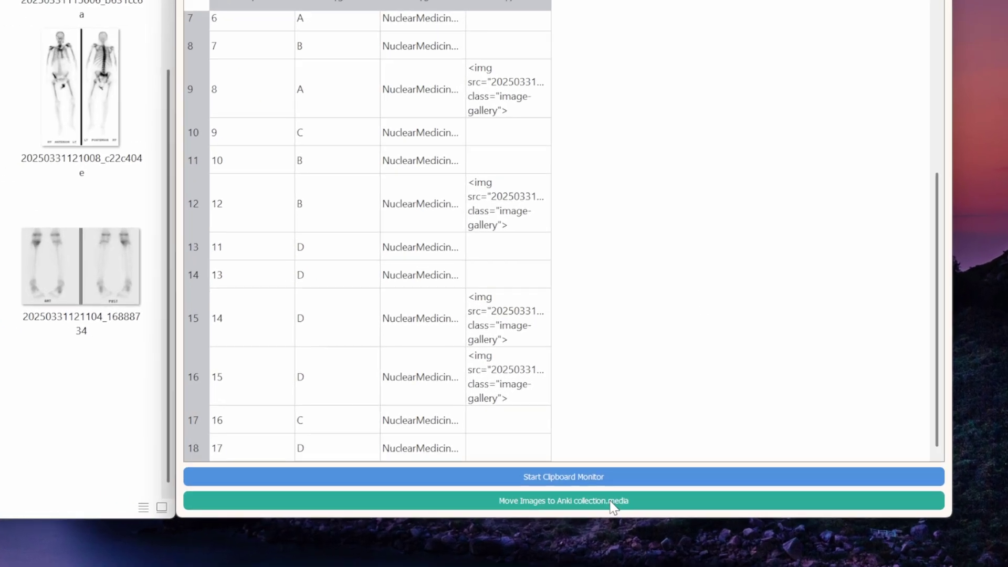
left_click(697, 463)
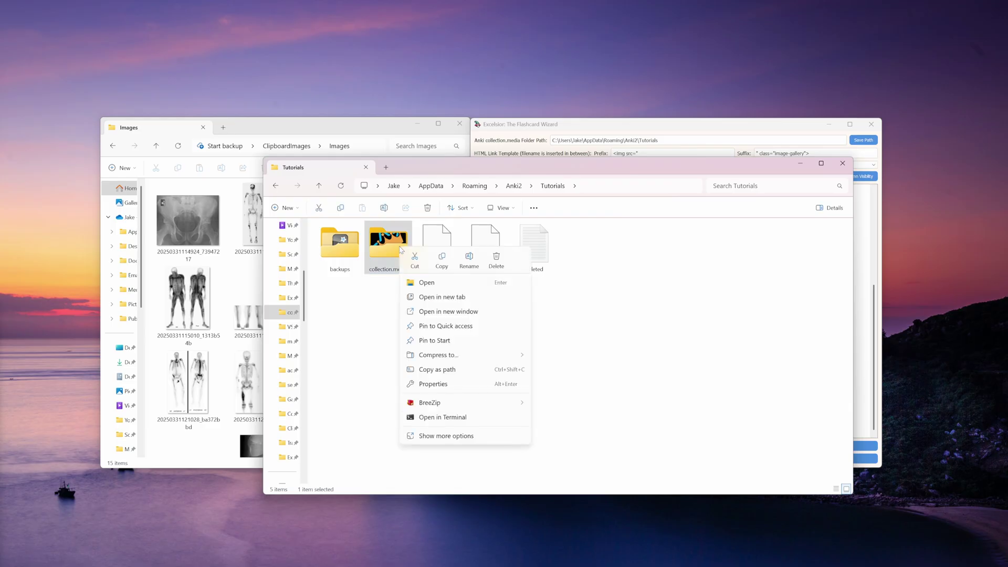
Set the Anki folder path to the Tutorials profile's collection.media folder, without quotation marks, and move the captured images there
left_click(438, 370)
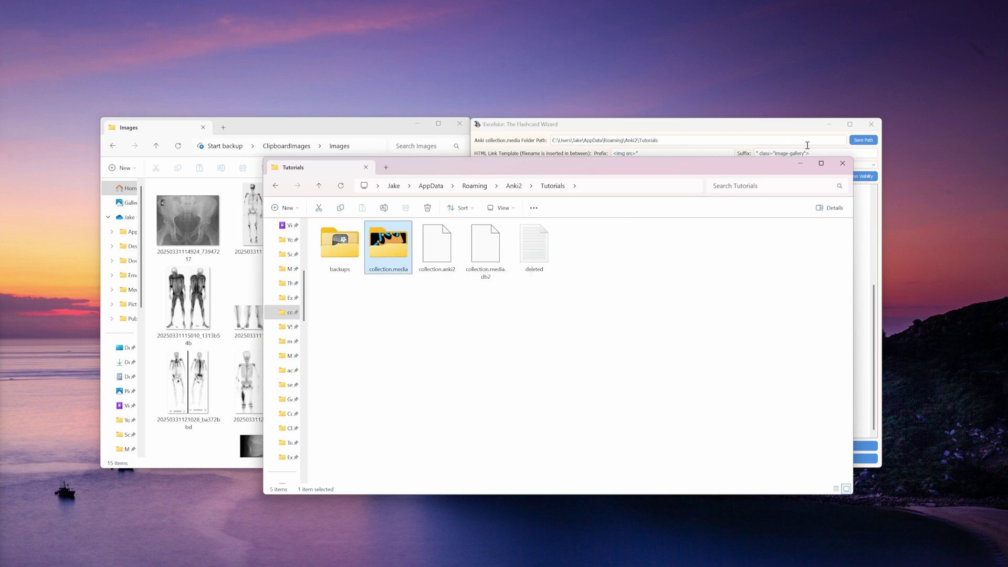
left_click(799, 164)
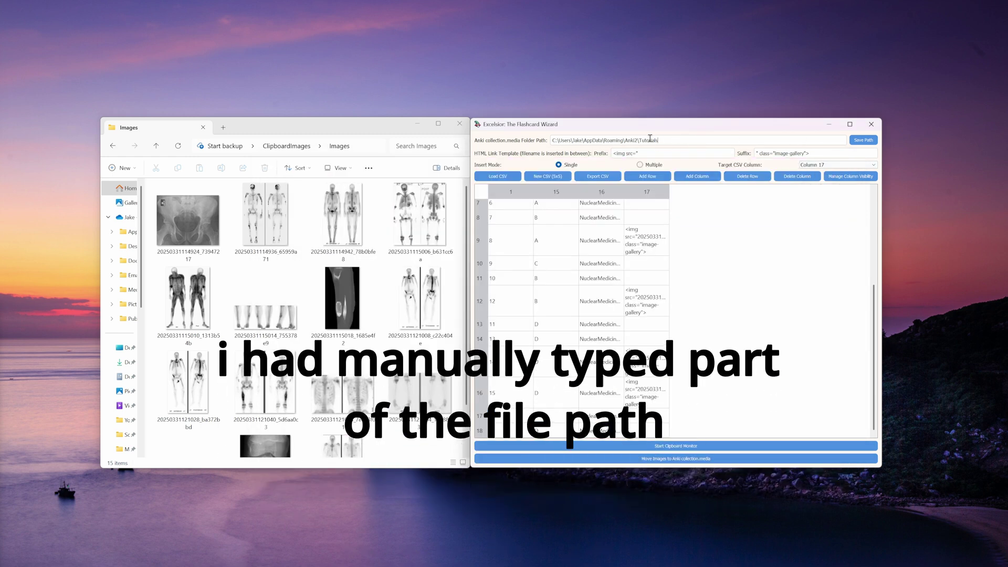
key("ctrl+v")
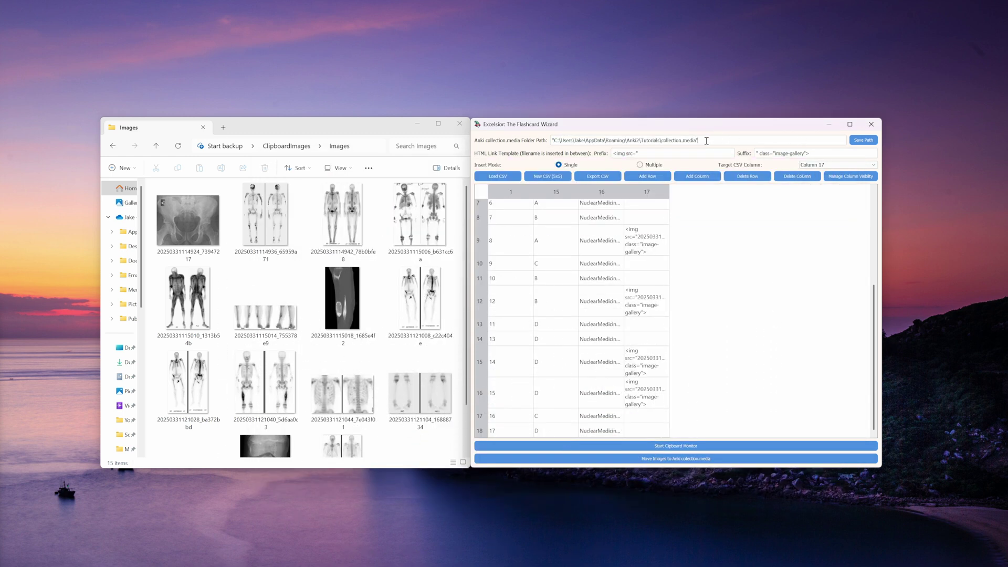
key("Home")
key("Delete")
left_click(681, 459)
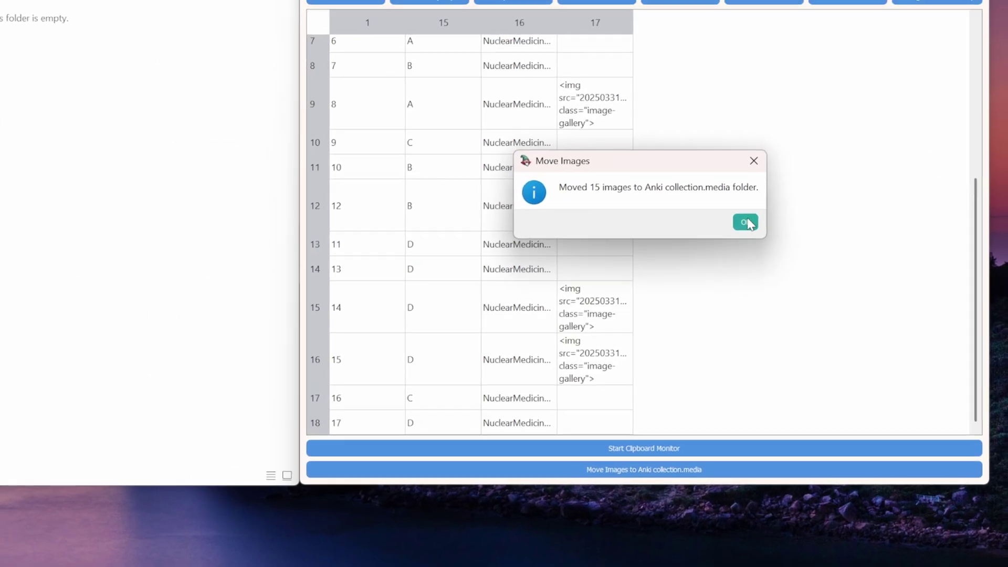
left_click(746, 219)
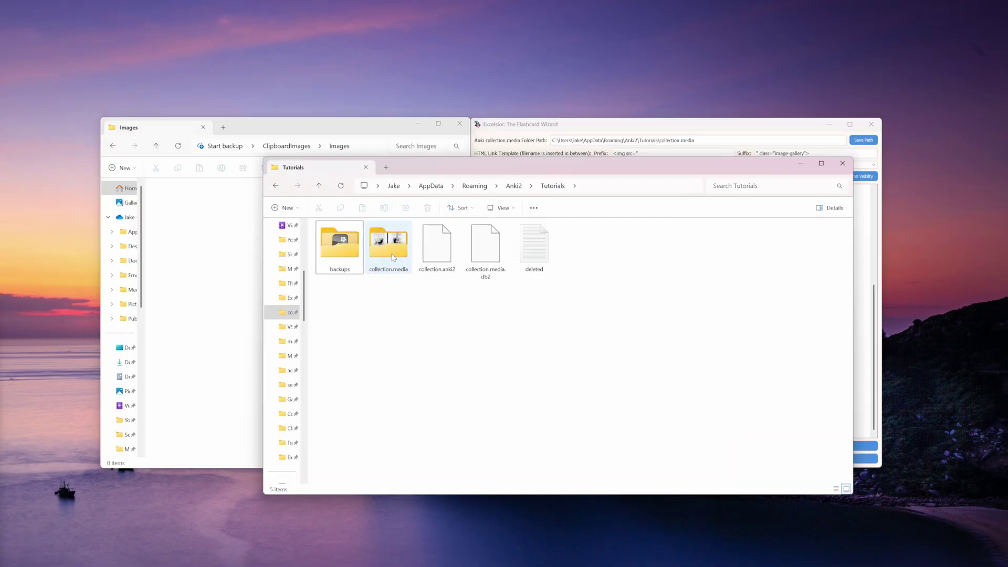
Open the Tutorials profile's collection.media folder and look through the moved images
double_click(393, 257)
scroll(397, 262, "down", 1)
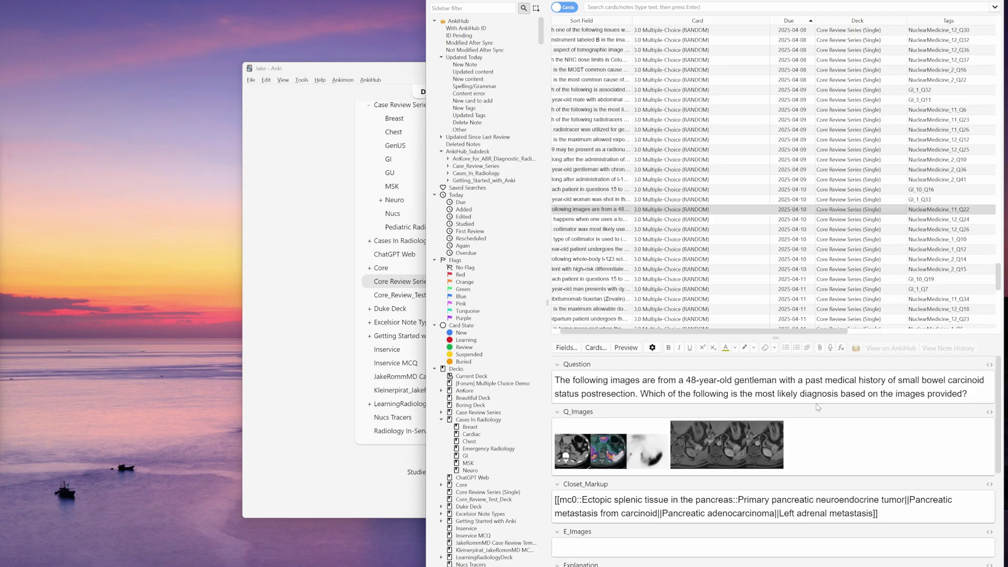
Look through the Core Review Series cards in Anki's card browser, including their Question, Q_Images and Closet_Markup fields
scroll(817, 407, "down", 3)
scroll(818, 407, "up", 3)
left_click(804, 240)
scroll(797, 395, "down", 3)
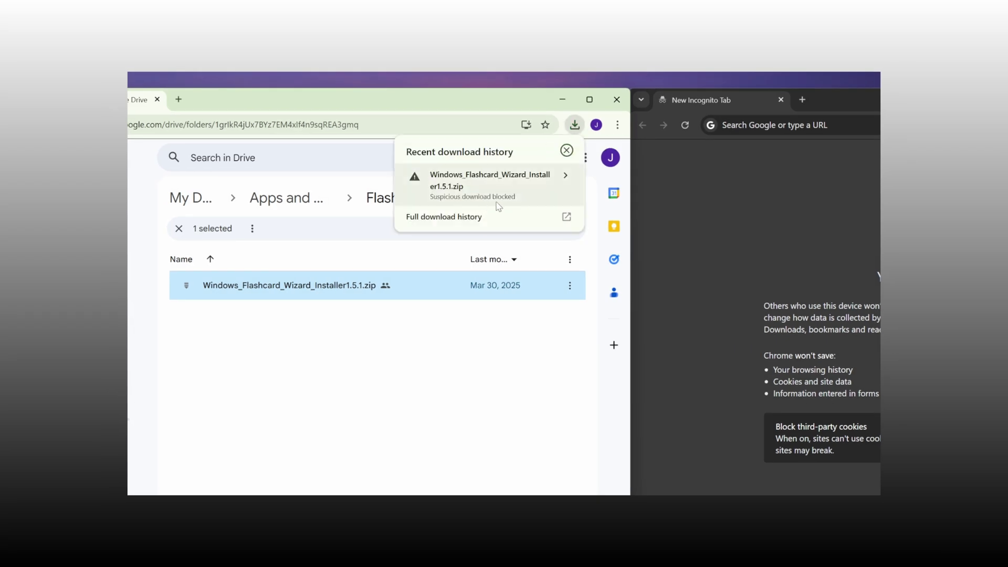
Open the details of the blocked Windows_Flashcard_Wizard_Installer1.5.1.zip download in Chrome
left_click(556, 187)
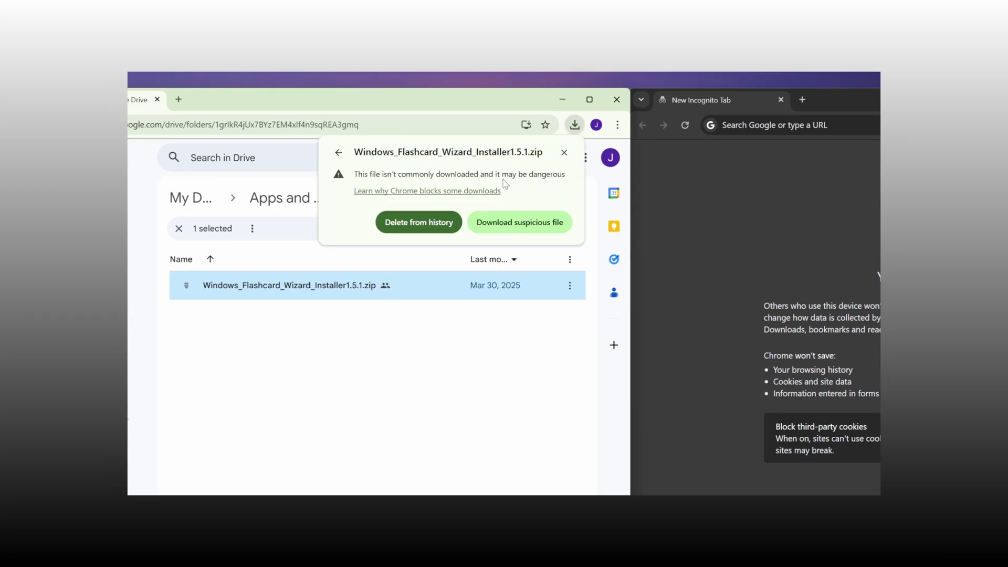